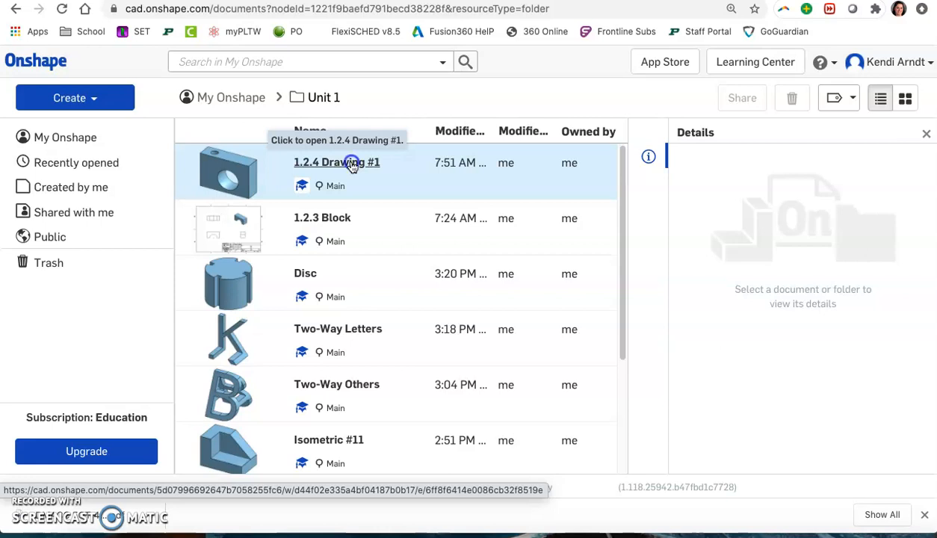
# - Open the 1.2.4 Drawing #1 document and create a drawing from the ANSI_A_INCH.dwt template with no views
pyautogui.click(352, 163)
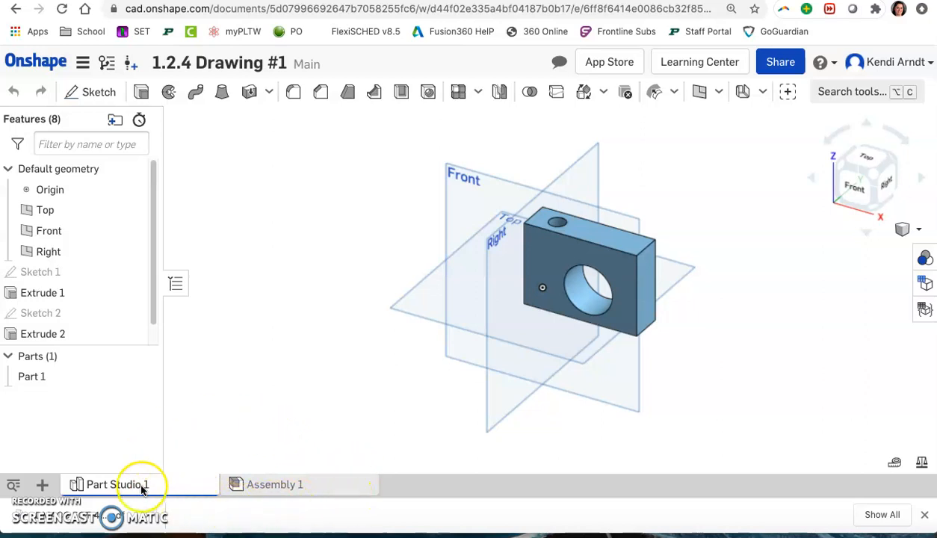
pyautogui.click(45, 486)
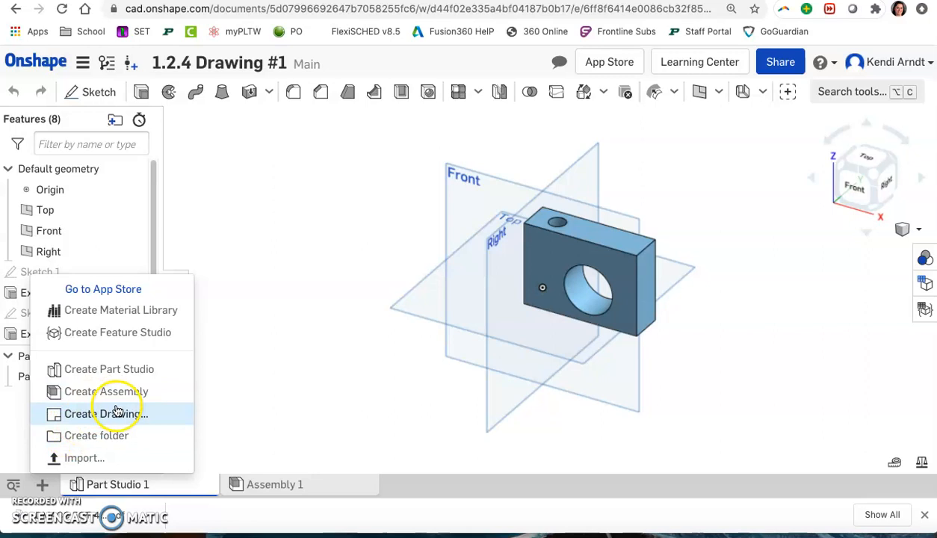
pyautogui.click(140, 413)
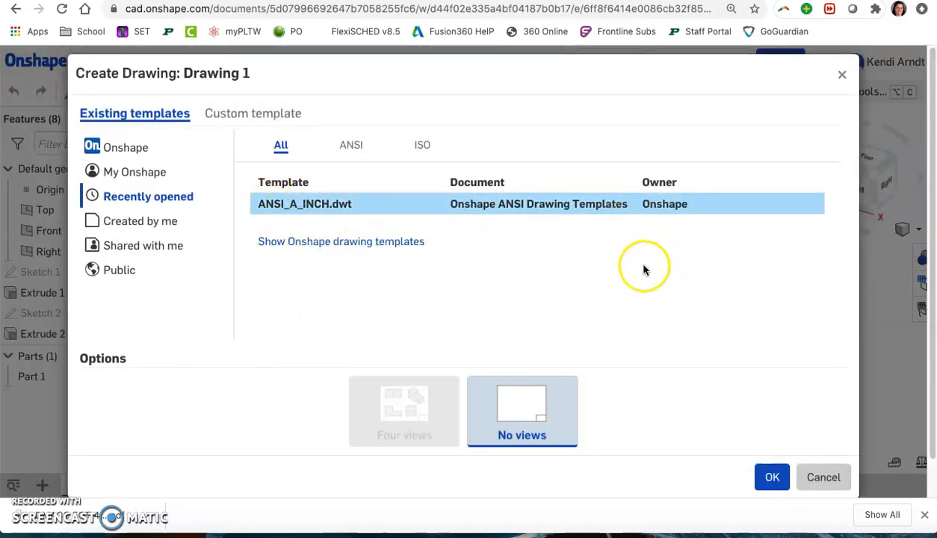
pyautogui.click(774, 478)
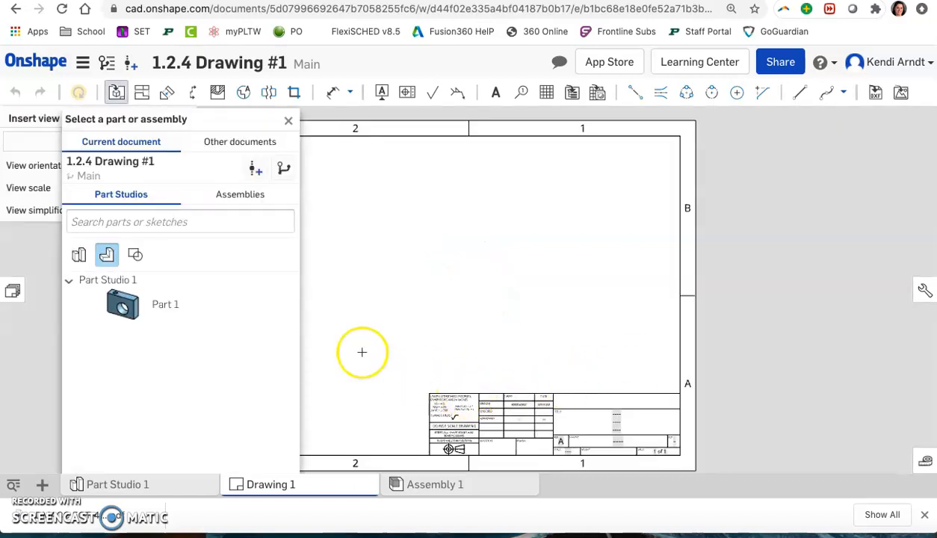
# - Insert a front view of Part 1 at 1:1.5 scale in the lower-left area of the sheet
pyautogui.click(179, 306)
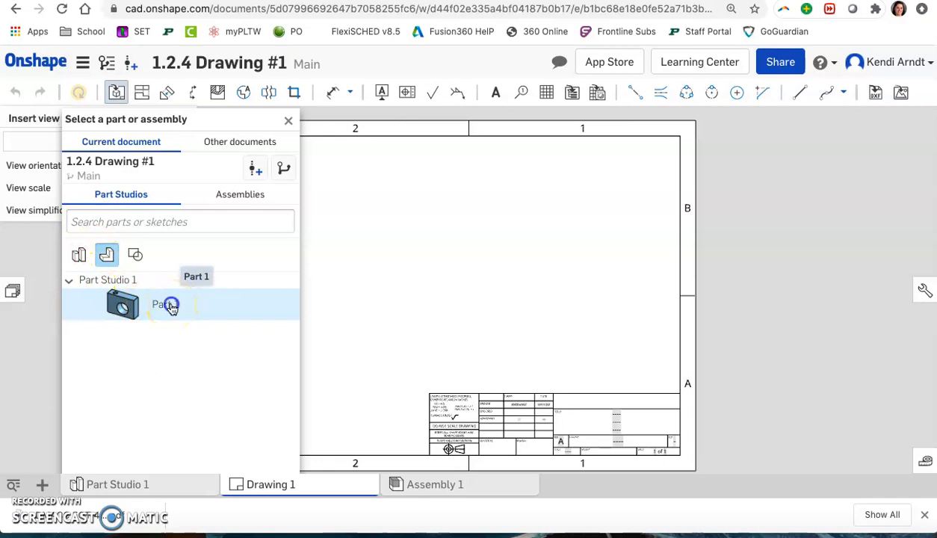
pyautogui.click(172, 308)
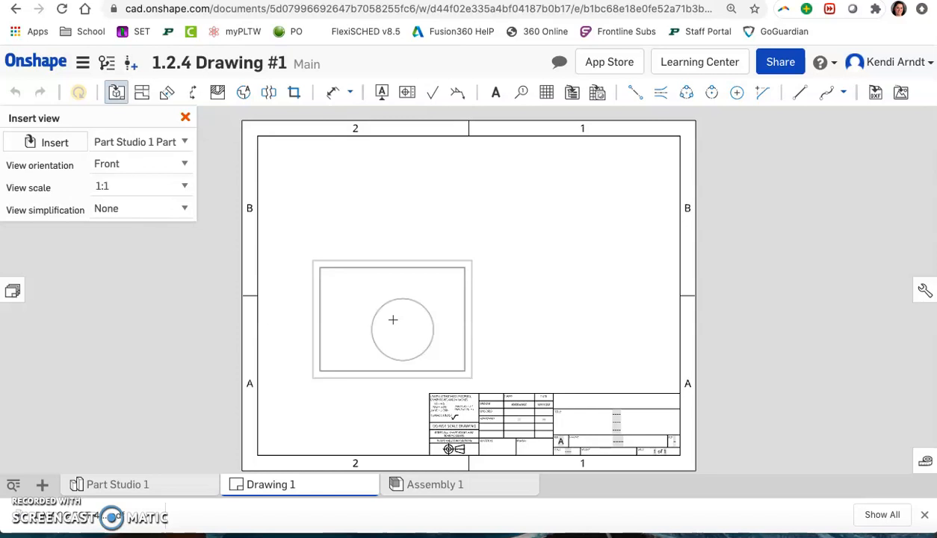
pyautogui.click(141, 184)
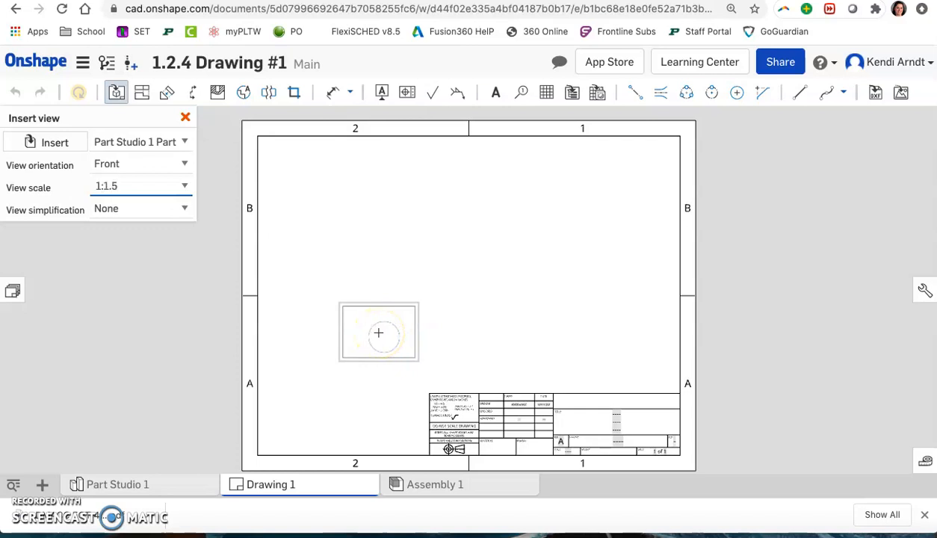
pyautogui.press('Return')
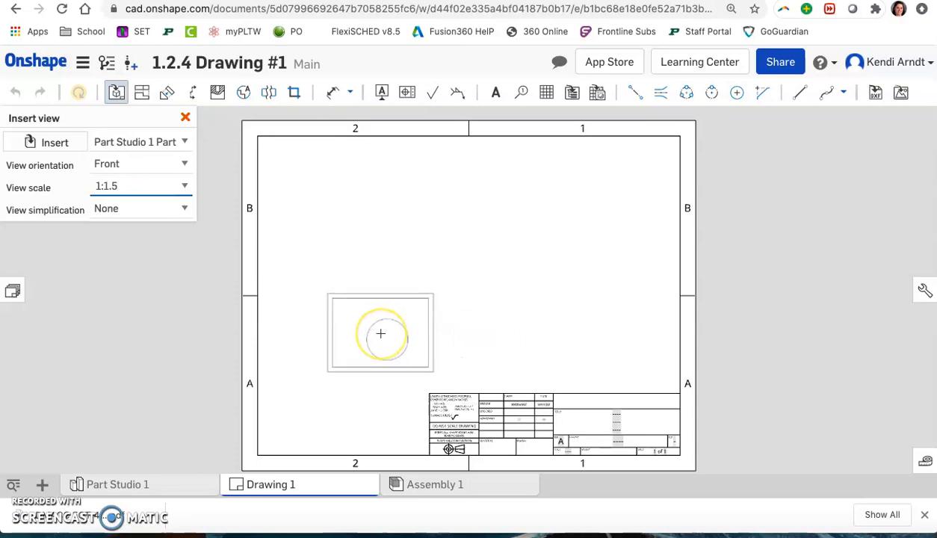
pyautogui.click(380, 334)
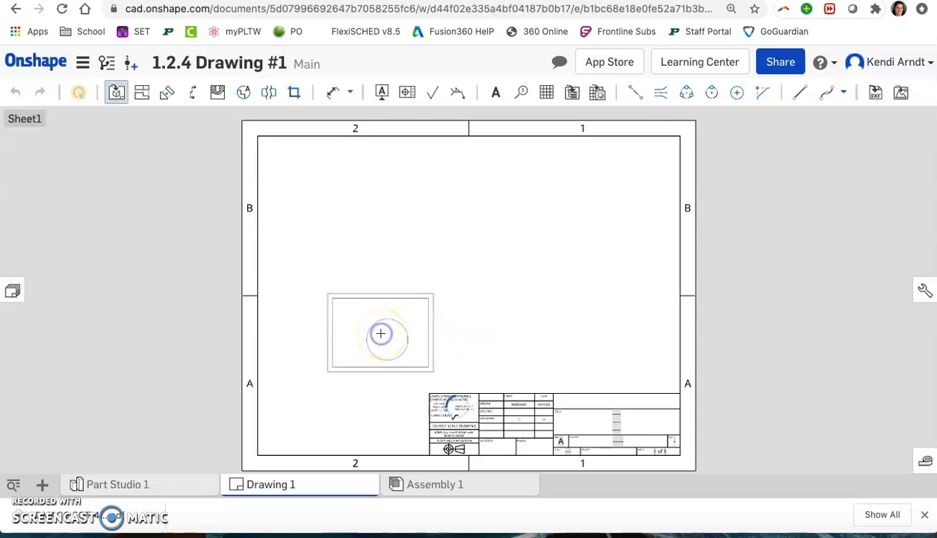
# - Project a top view above the front view and an isometric view in the sheet's upper-right area
pyautogui.click(418, 321)
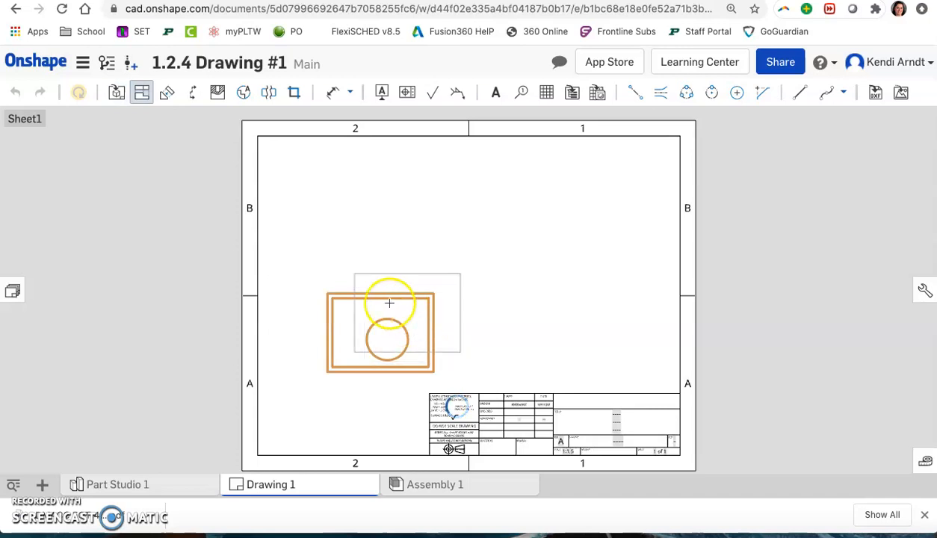
pyautogui.click(142, 92)
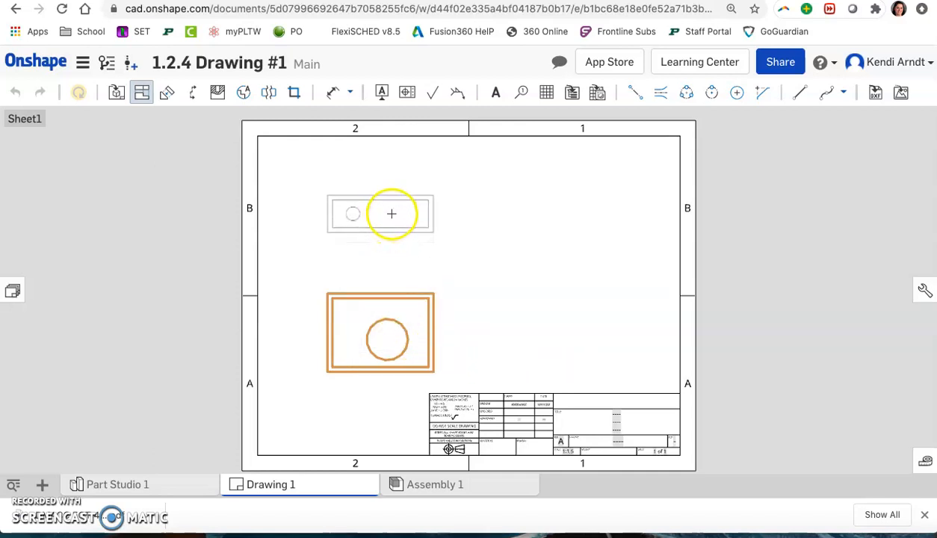
pyautogui.click(390, 211)
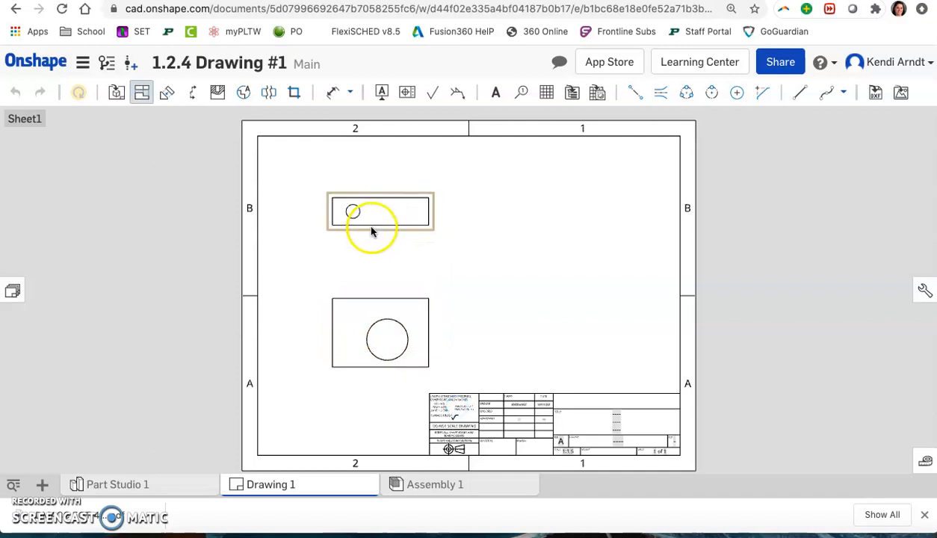
pyautogui.click(431, 302)
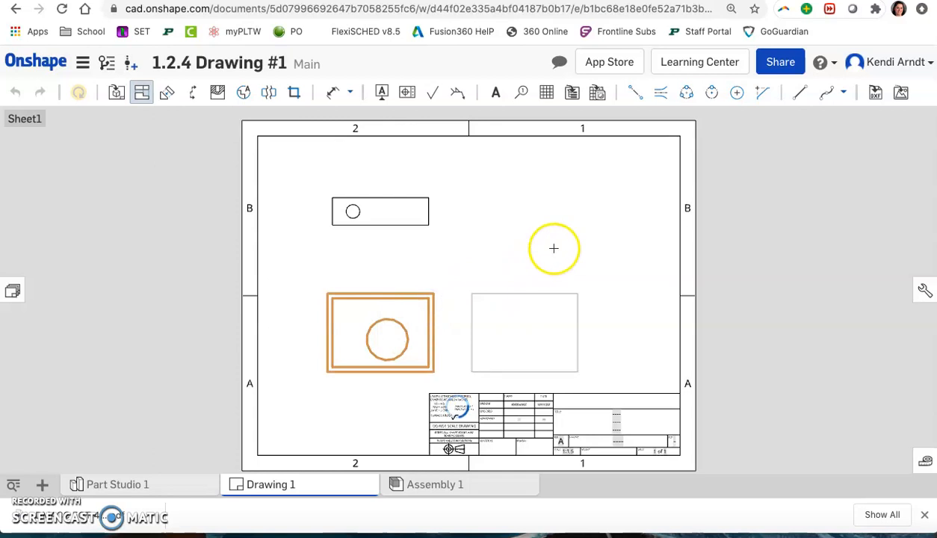
pyautogui.click(569, 212)
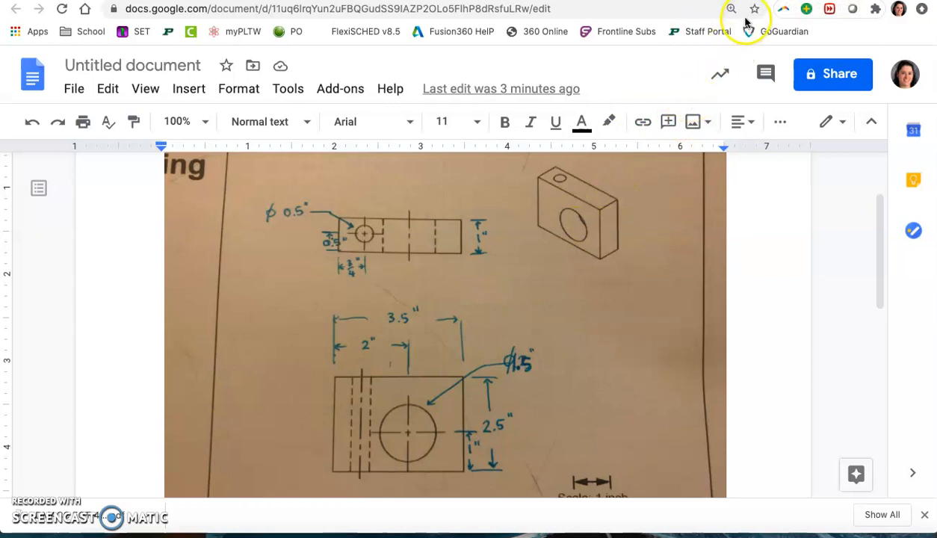
# - Switch back to the Onshape drawing and add center marks to the front view's large hole and the top view's small hole
pyautogui.click(784, 1)
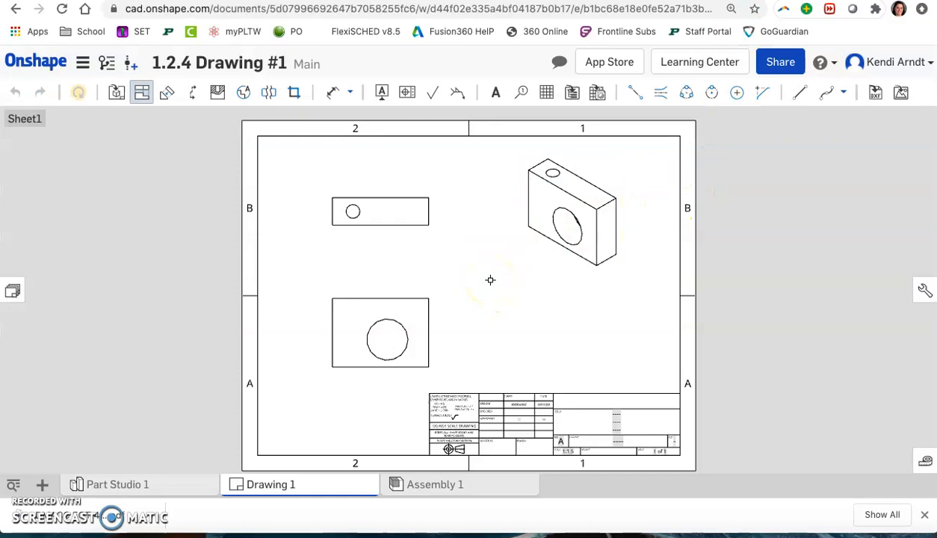
pyautogui.click(734, 97)
pyautogui.click(397, 322)
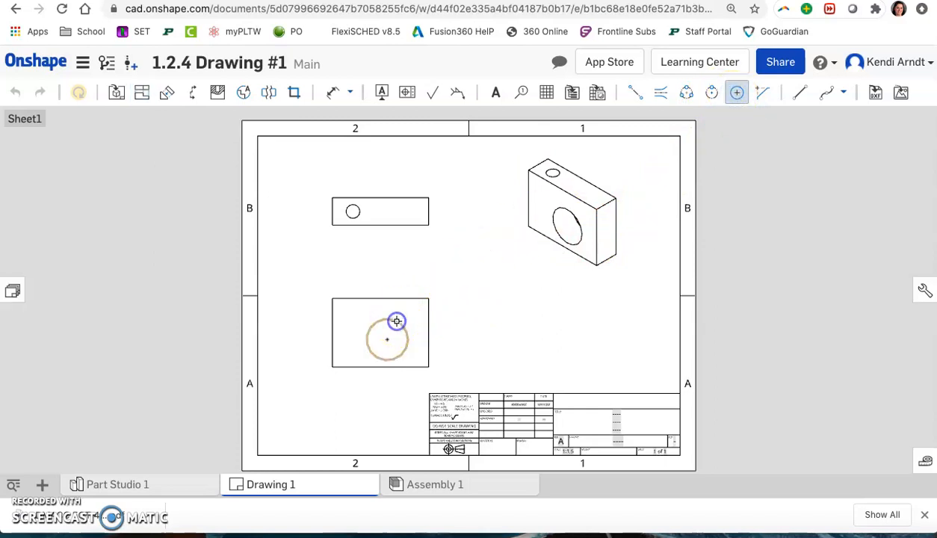
pyautogui.click(360, 213)
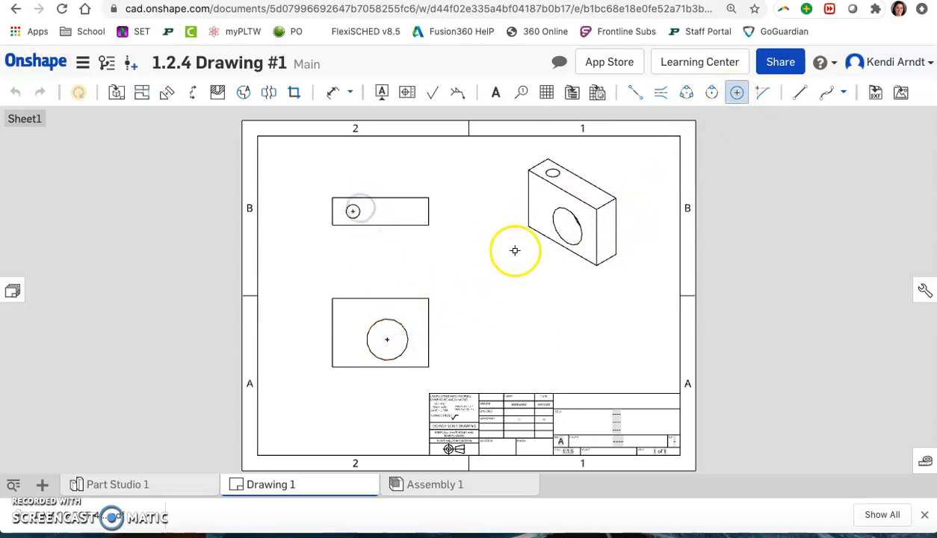
pyautogui.scroll(2, 572, 249)
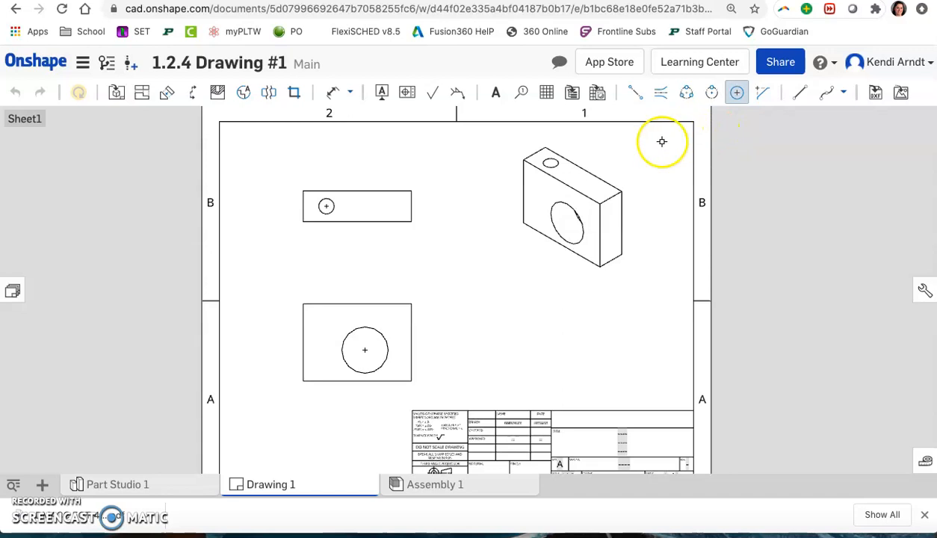
pyautogui.press('Escape')
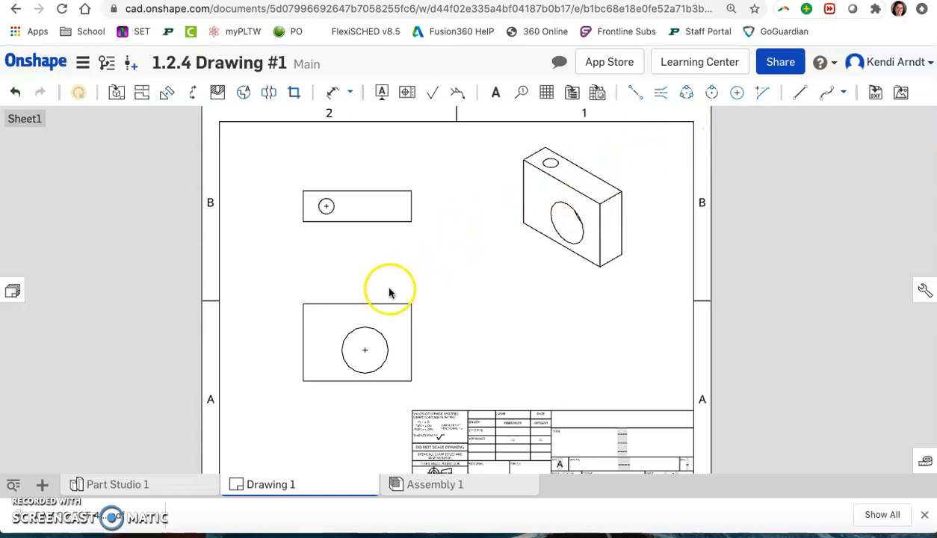
# - Show the hidden lines in both the front view and the top view
pyautogui.rightClick(371, 309)
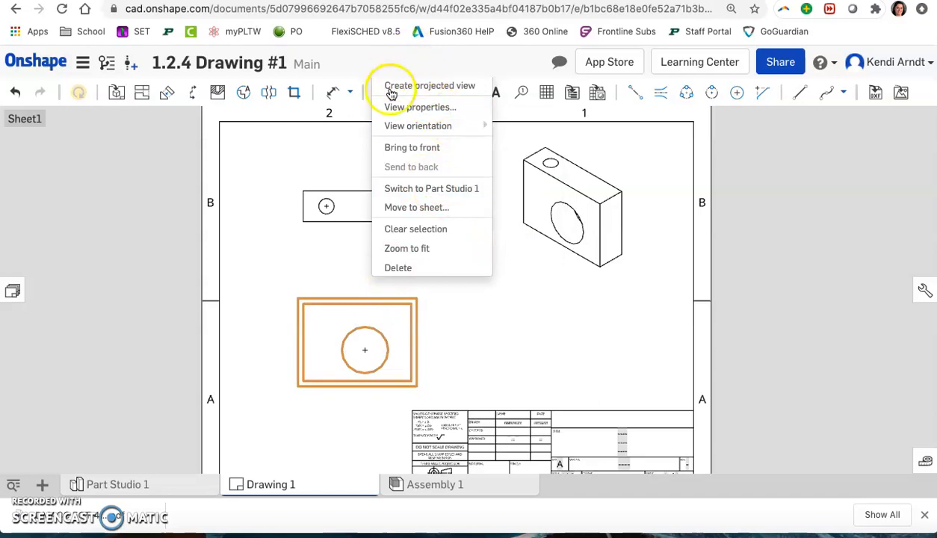
pyautogui.click(256, 258)
pyautogui.scroll(-1, 257, 259)
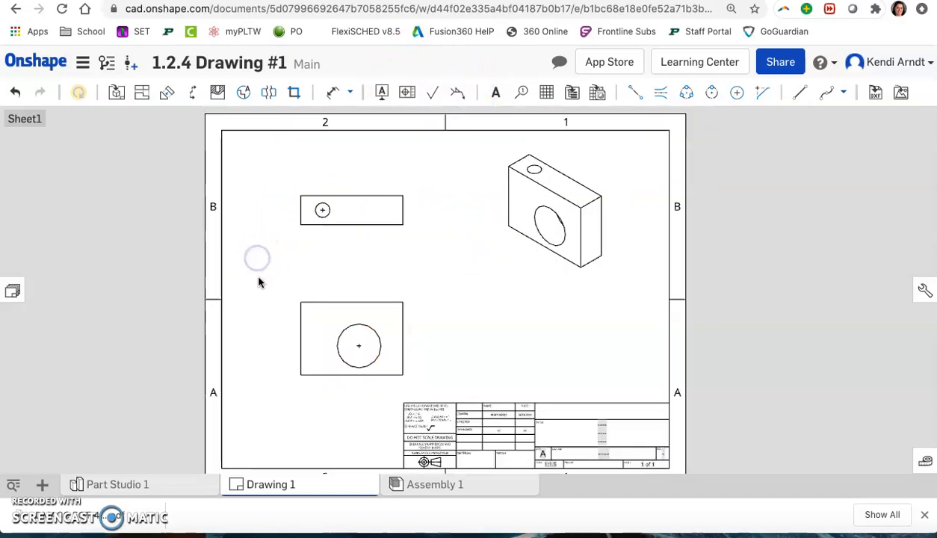
pyautogui.scroll(-2, 258, 281)
pyautogui.click(339, 303)
pyautogui.rightClick(338, 302)
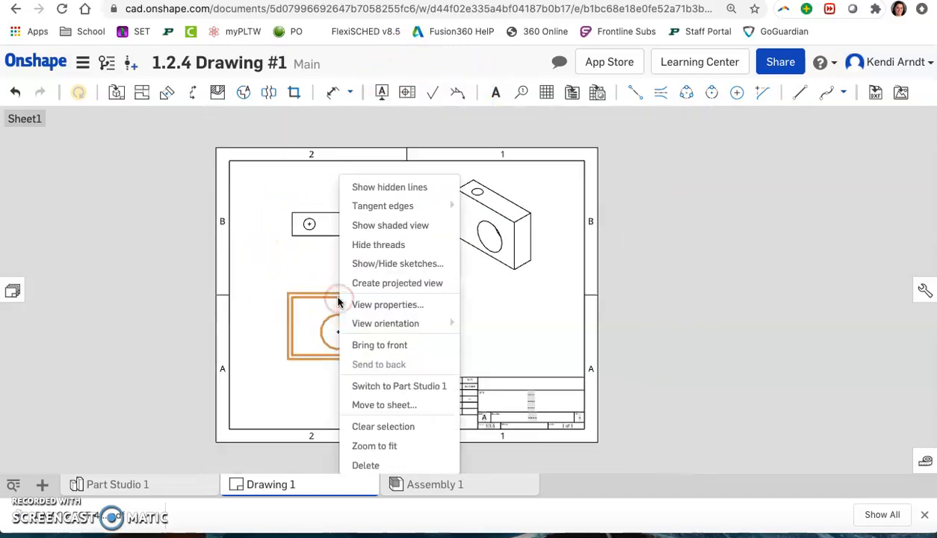
pyautogui.click(400, 187)
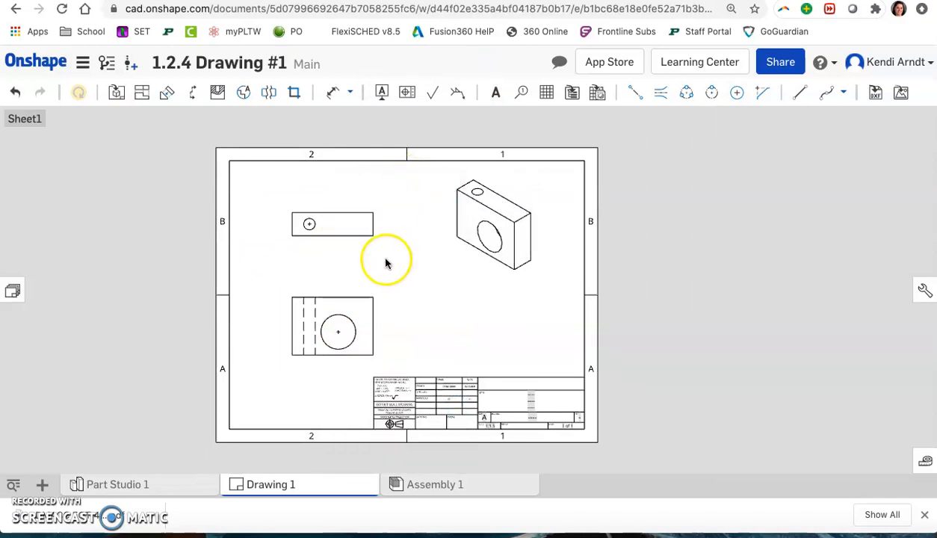
pyautogui.click(347, 243)
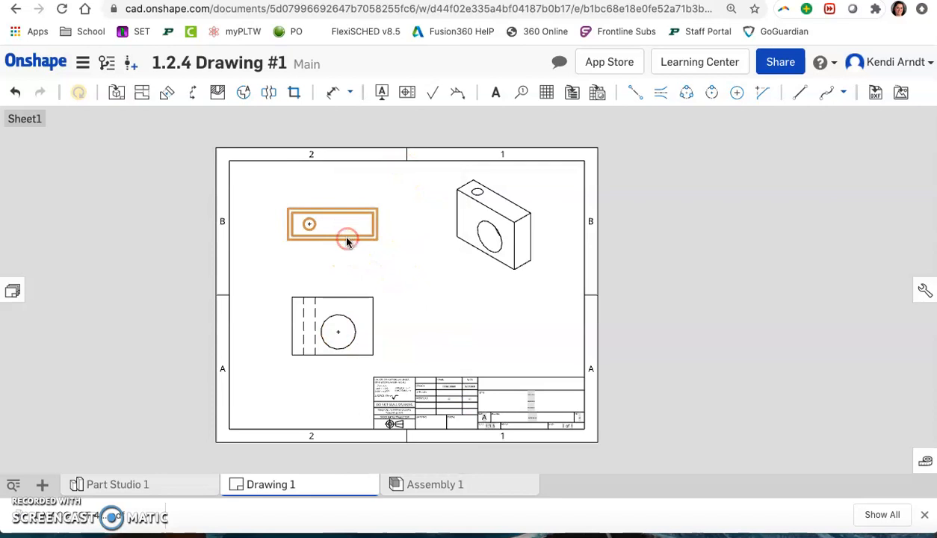
pyautogui.rightClick(346, 243)
pyautogui.click(389, 170)
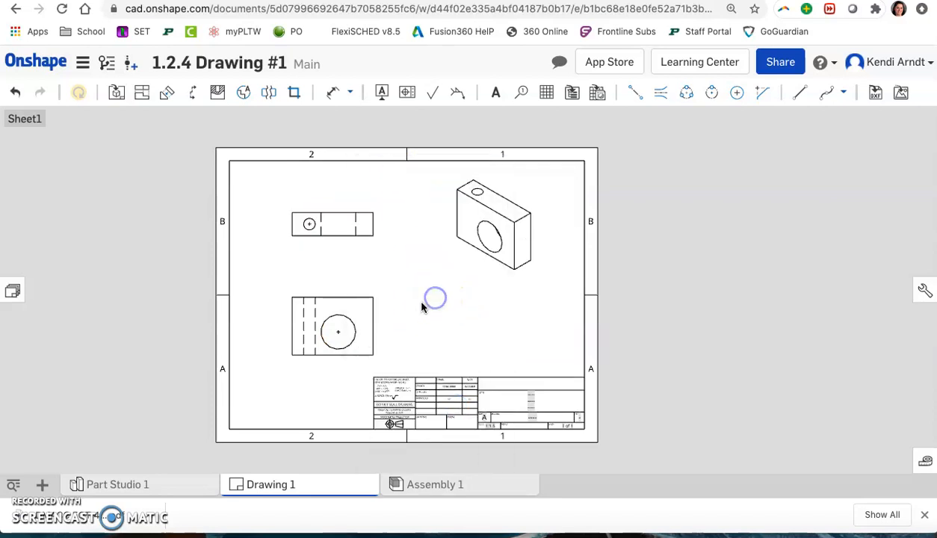
# - Display the isometric view as a shaded view
pyautogui.scroll(5, 415, 302)
pyautogui.moveTo(414, 306); pyautogui.dragTo(480, 320, button='middle')
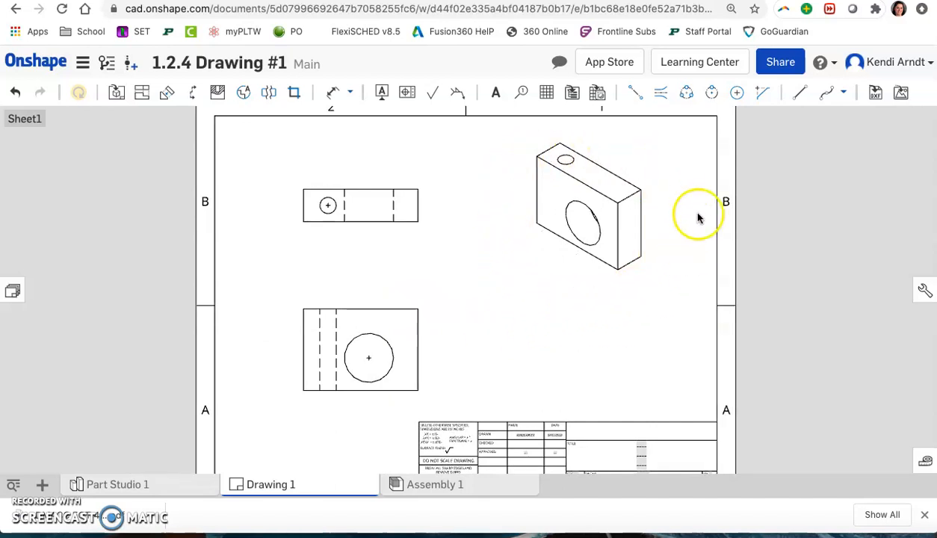
pyautogui.click(552, 271)
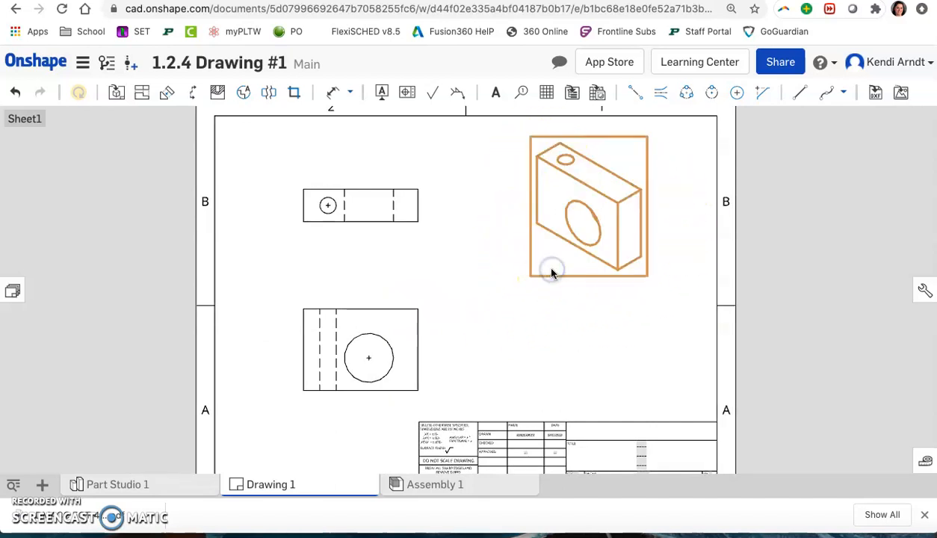
pyautogui.rightClick(552, 273)
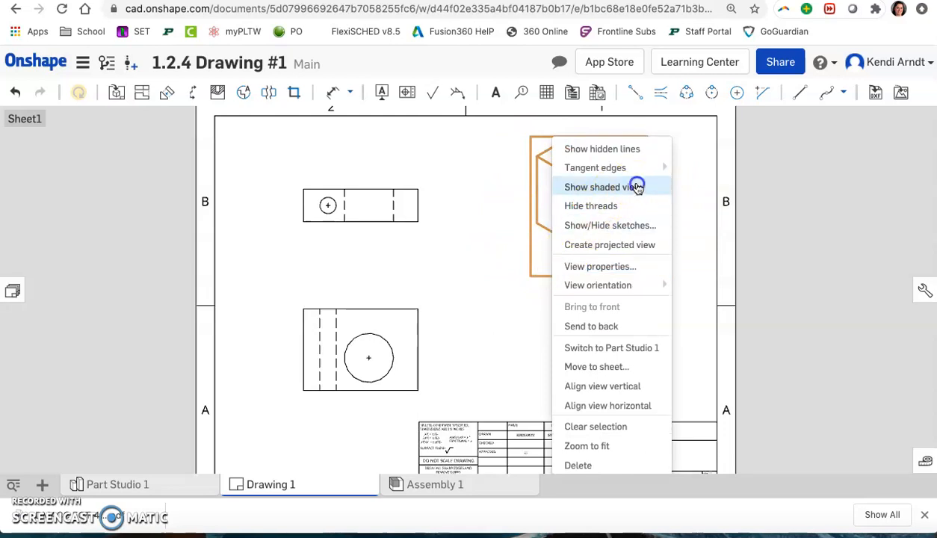
pyautogui.click(636, 186)
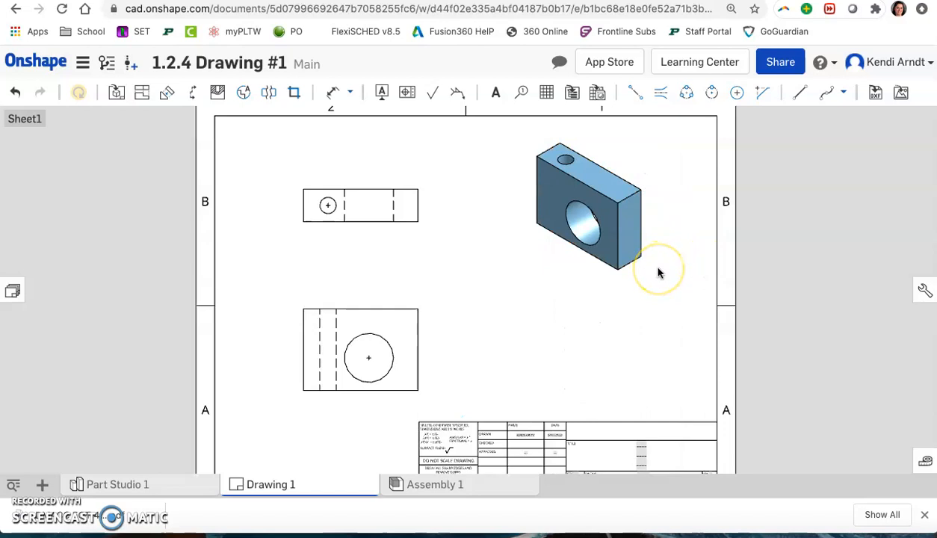
pyautogui.click(550, 144)
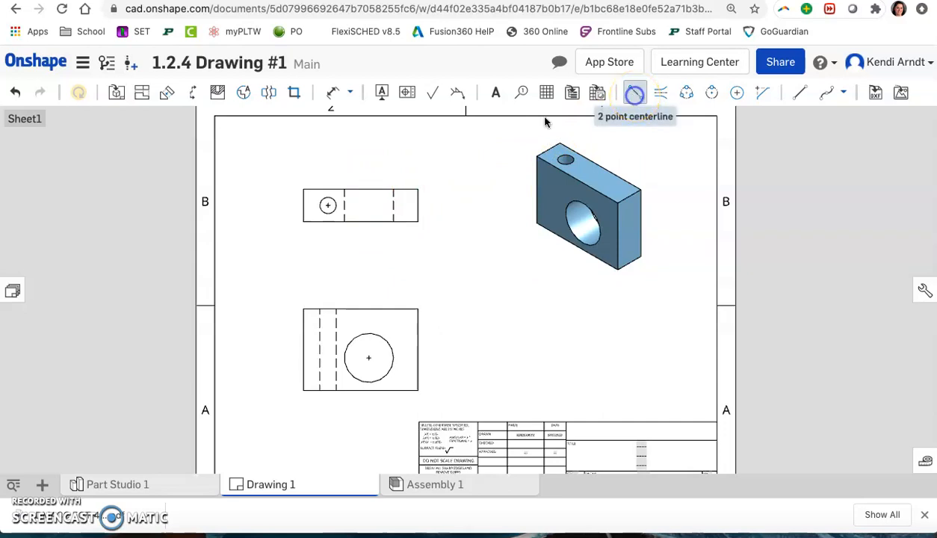
# - Draw a vertical 2 point centerline across the top view, between the large hole's hidden lines and aligned with the front view's hole center
pyautogui.click(635, 93)
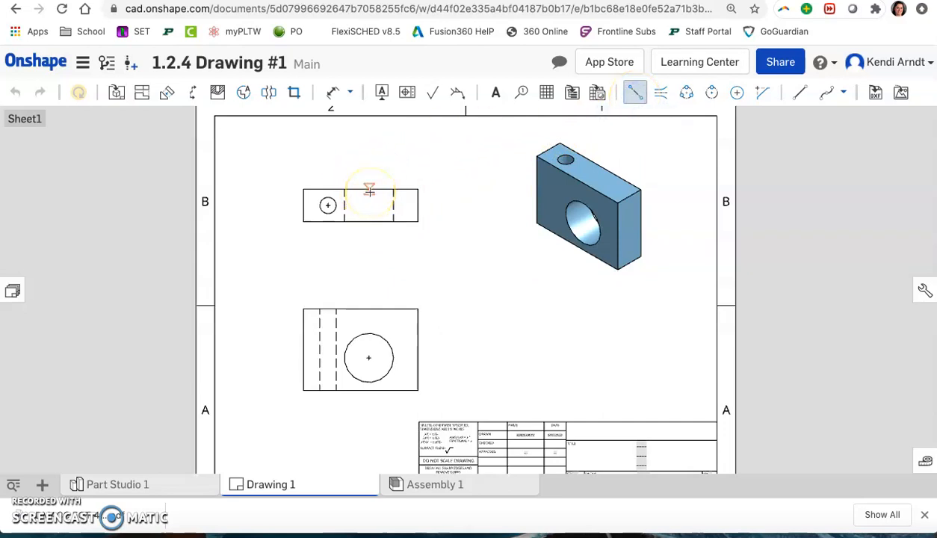
pyautogui.scroll(5, 369, 190)
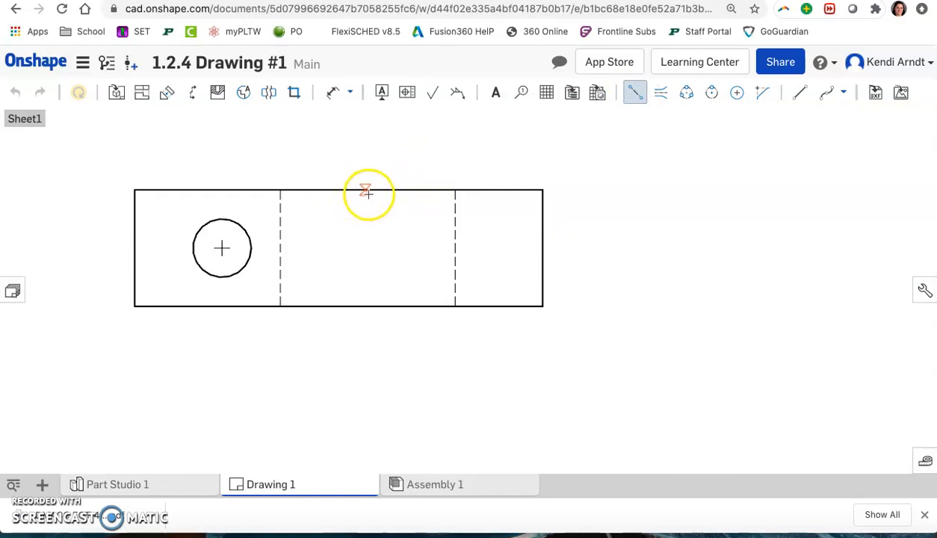
pyautogui.scroll(-5, 370, 198)
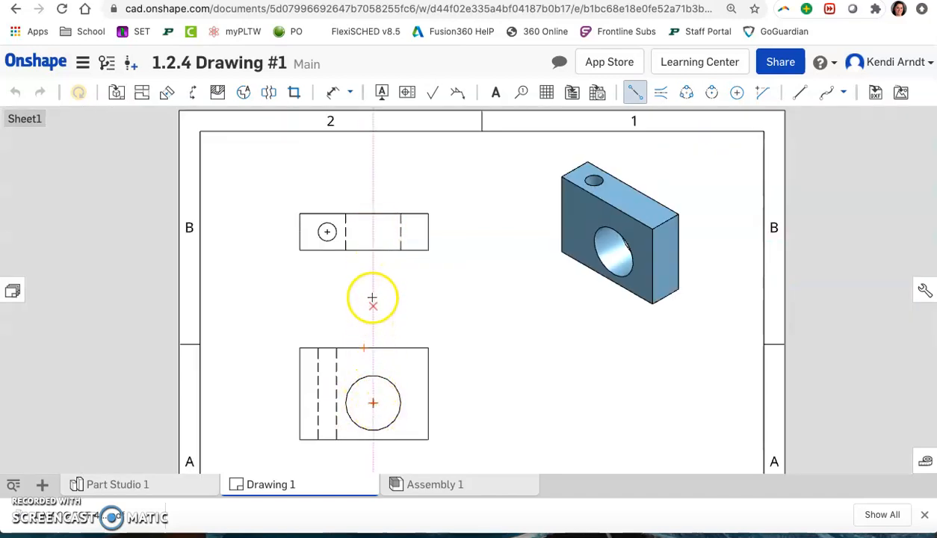
pyautogui.click(373, 252)
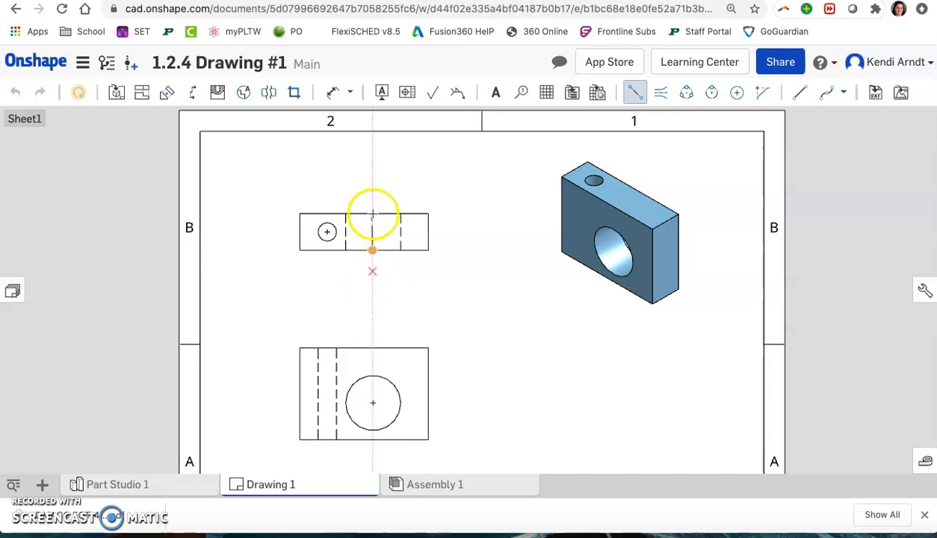
pyautogui.click(372, 215)
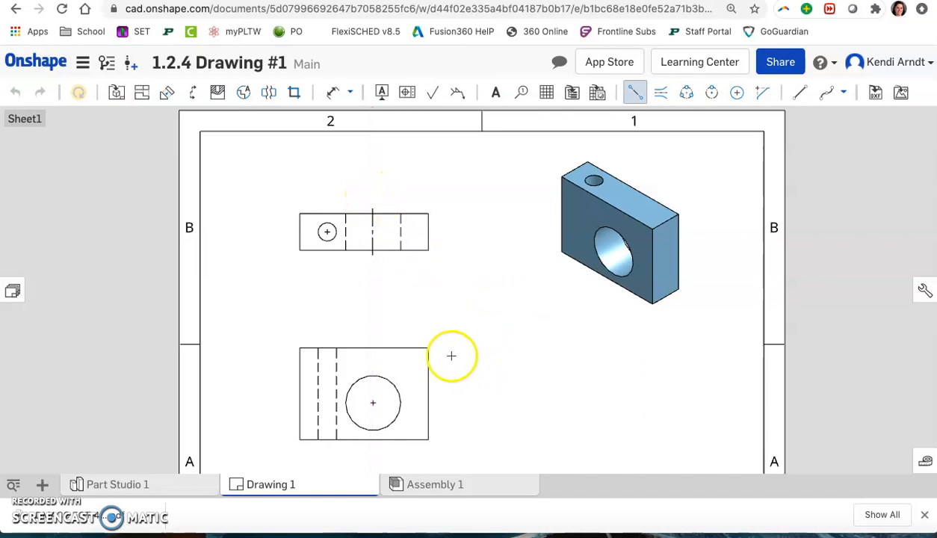
# - Draw a vertical 2 point centerline through the front view between the small hole's hidden lines, aligned with the top view's hole center
pyautogui.scroll(1, 381, 441)
pyautogui.scroll(1, 381, 441)
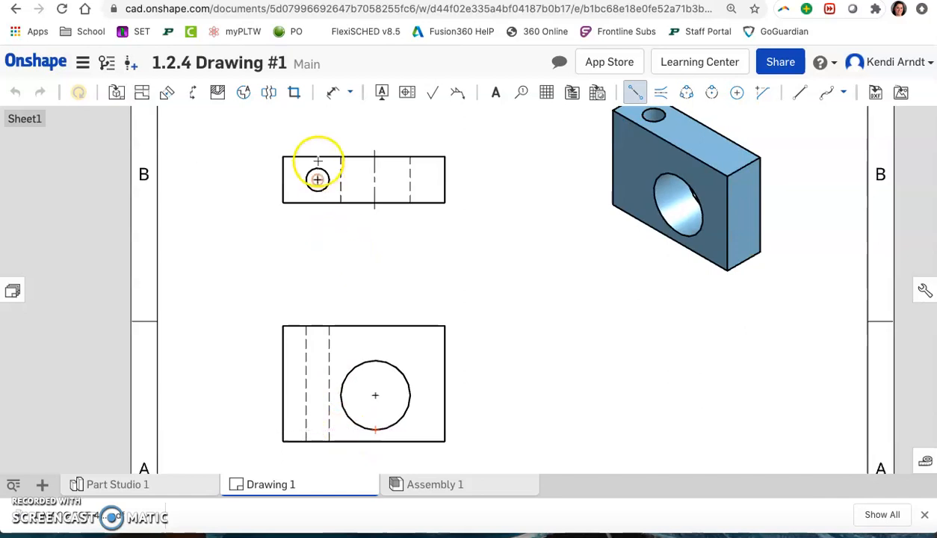
pyautogui.click(316, 179)
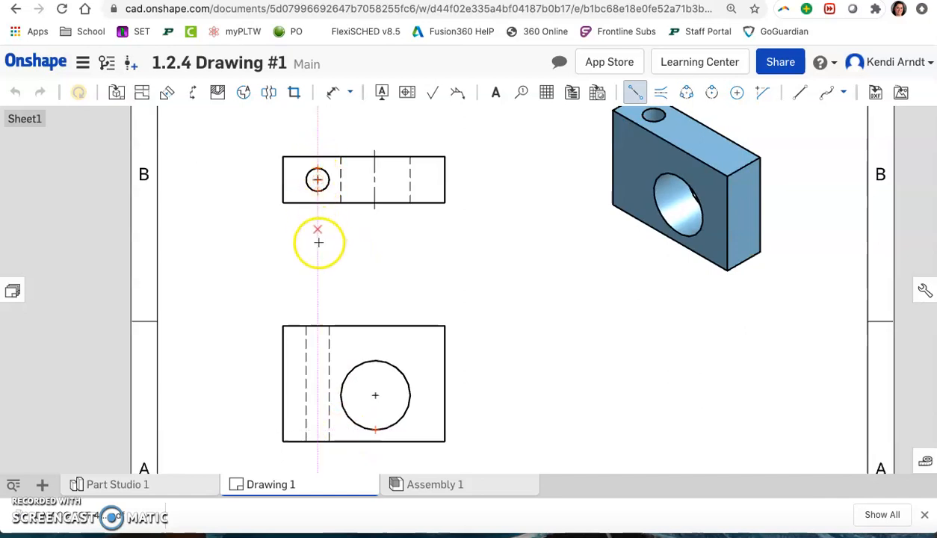
pyautogui.click(317, 327)
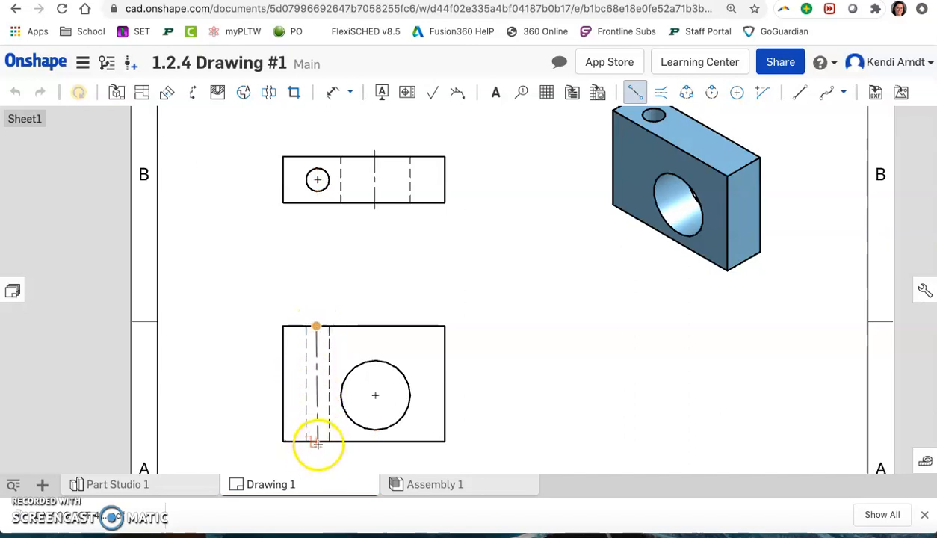
pyautogui.scroll(5, 315, 441)
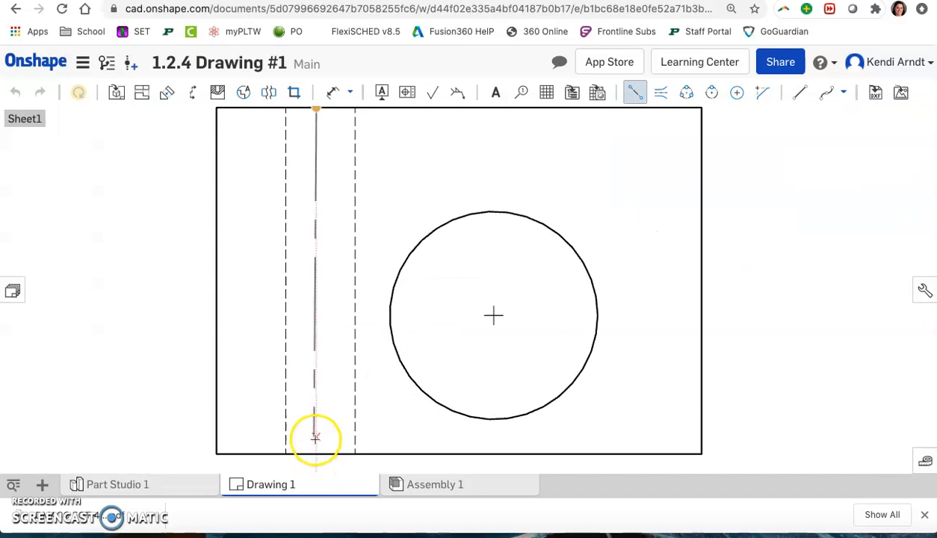
pyautogui.click(315, 438)
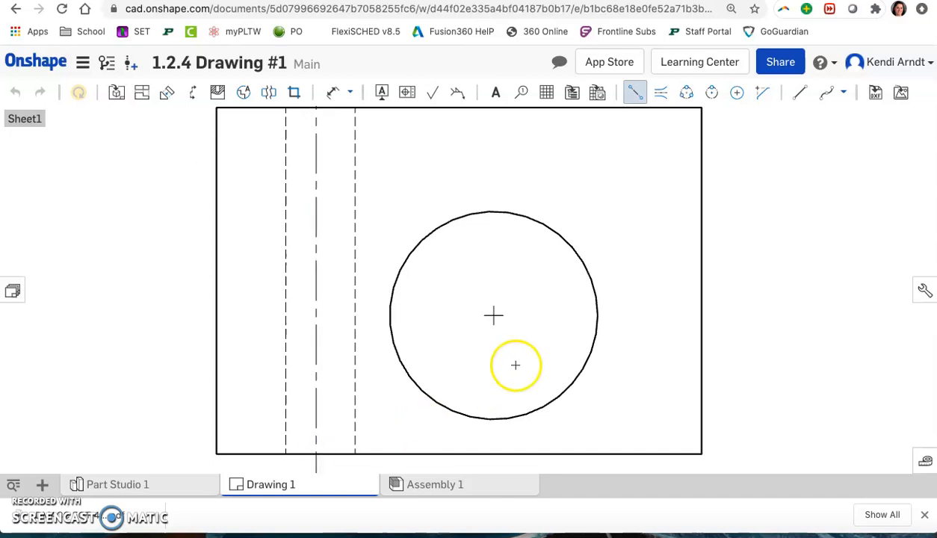
pyautogui.scroll(-3, 673, 299)
pyautogui.scroll(-5, 807, 307)
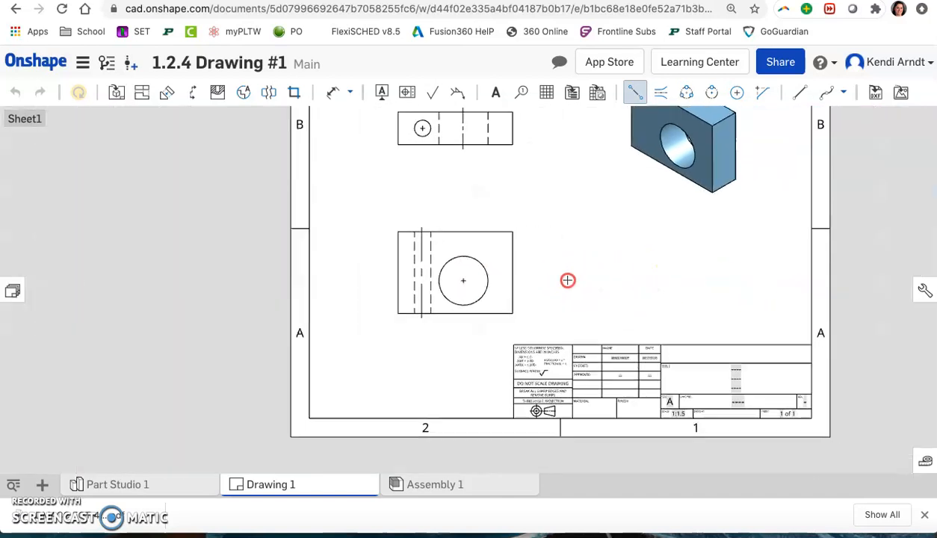
pyautogui.scroll(1, 520, 309)
pyautogui.click(544, 302)
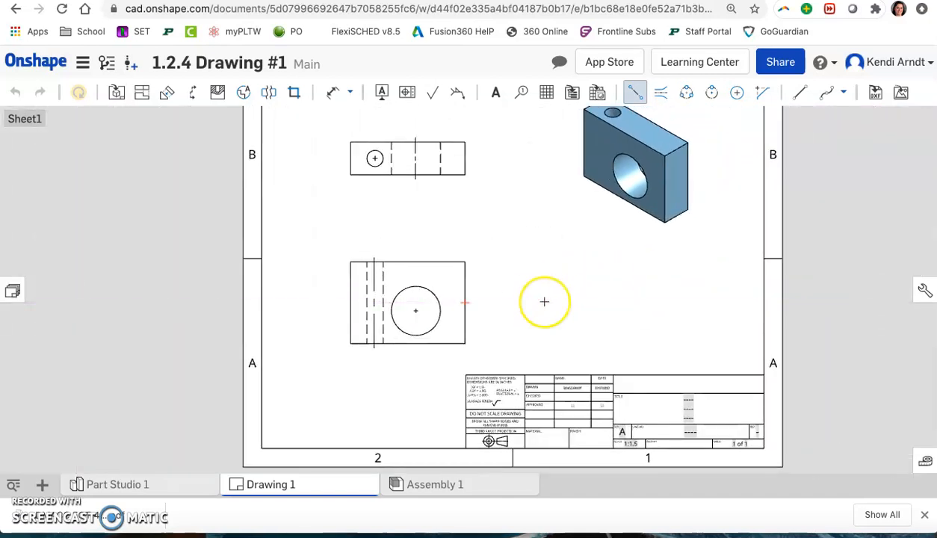
pyautogui.click(569, 247)
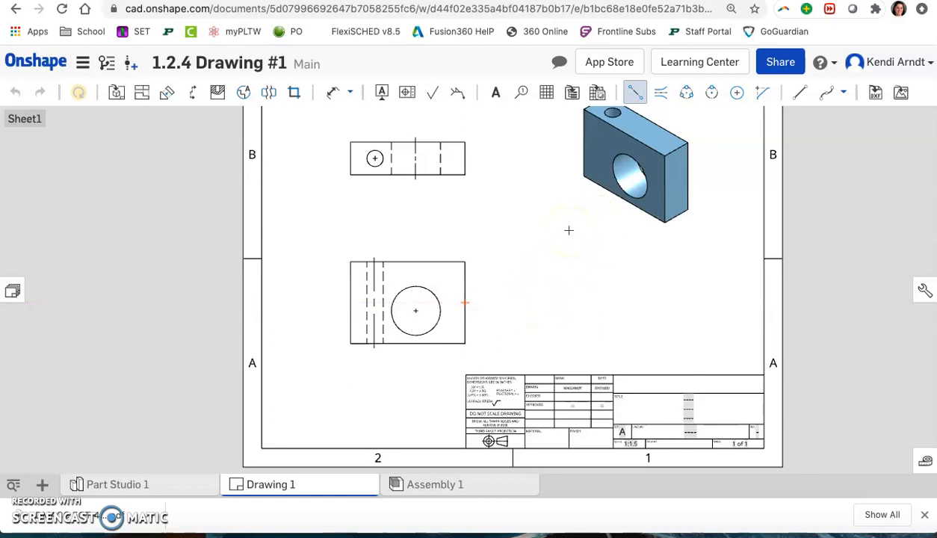
pyautogui.press('Escape')
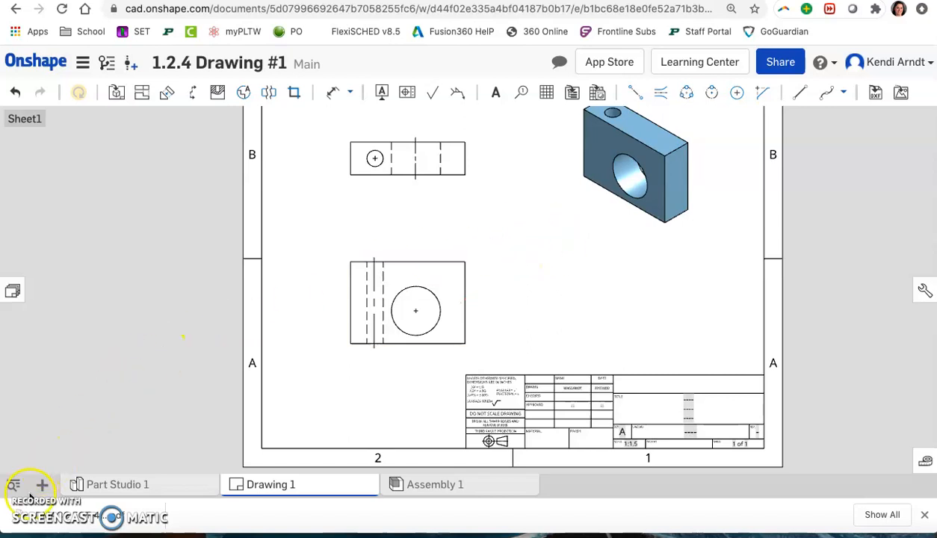
# - Add diameter dimensions to the front view's large hole and the top view's small hole, placing each label outside its view
pyautogui.click(117, 94)
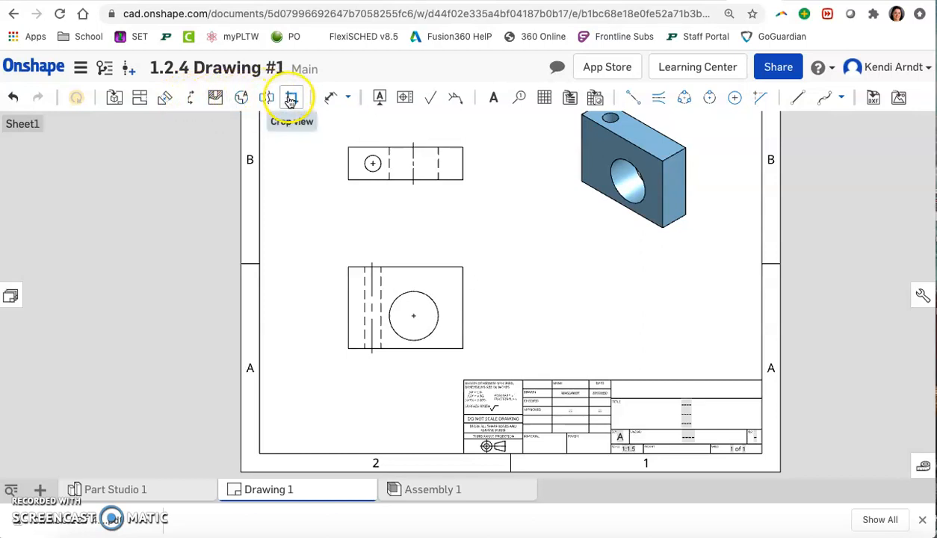
pyautogui.click(348, 100)
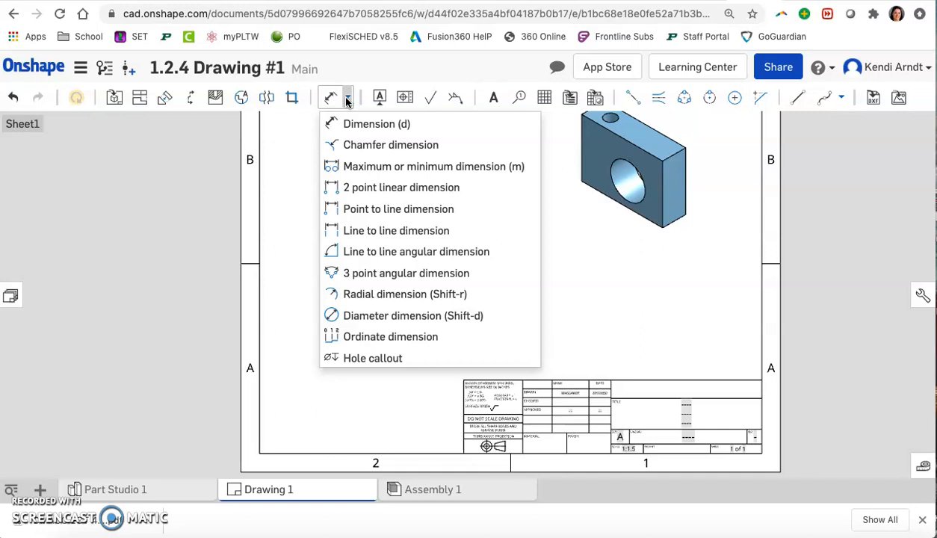
pyautogui.click(346, 103)
pyautogui.click(346, 102)
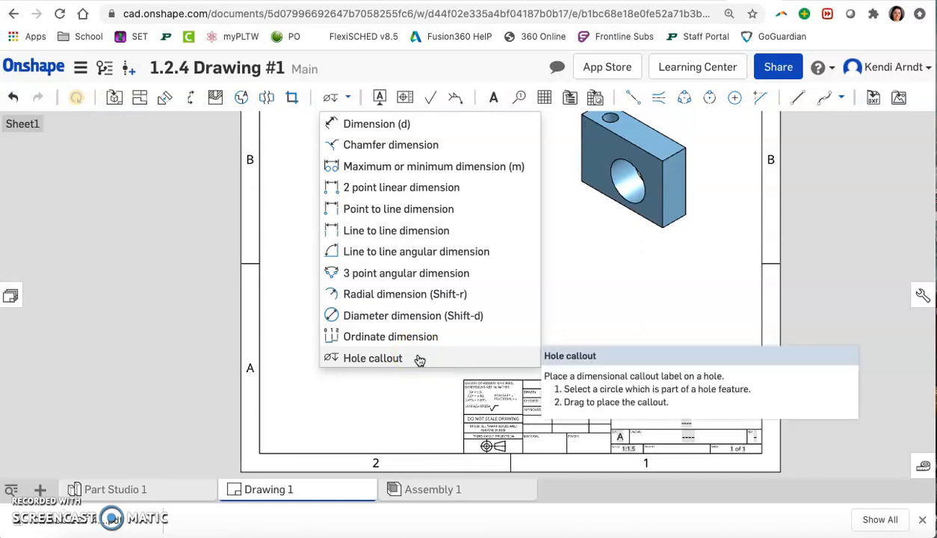
pyautogui.click(450, 318)
pyautogui.click(433, 302)
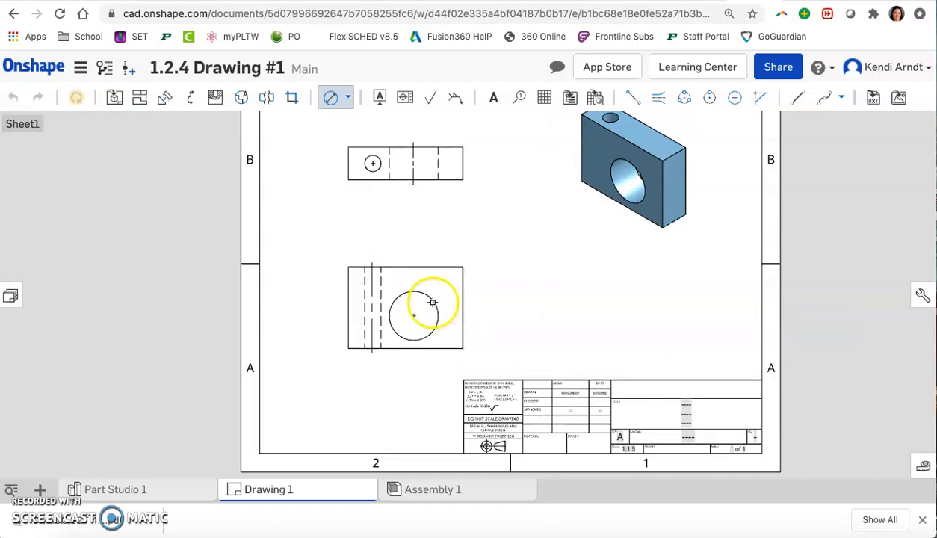
pyautogui.click(476, 260)
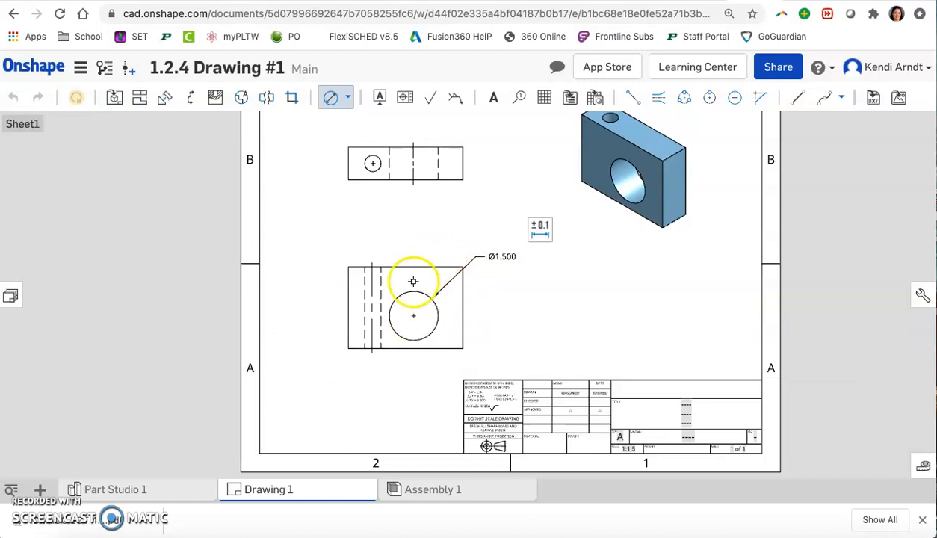
pyautogui.click(367, 160)
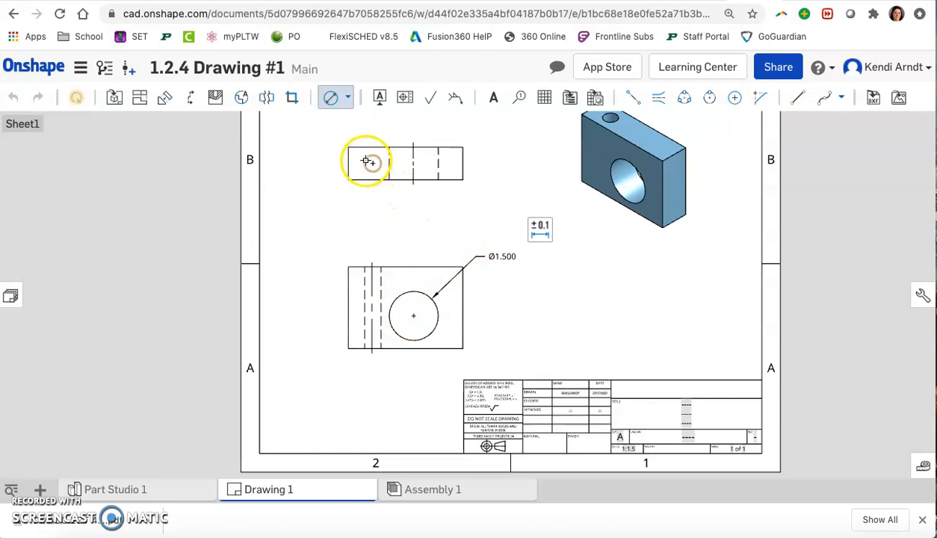
pyautogui.click(334, 140)
# - Dimension the front view's overall width between its two vertical outer edges, placing the dimension above the view
pyautogui.moveTo(351, 227); pyautogui.dragTo(370, 251, button='middle')
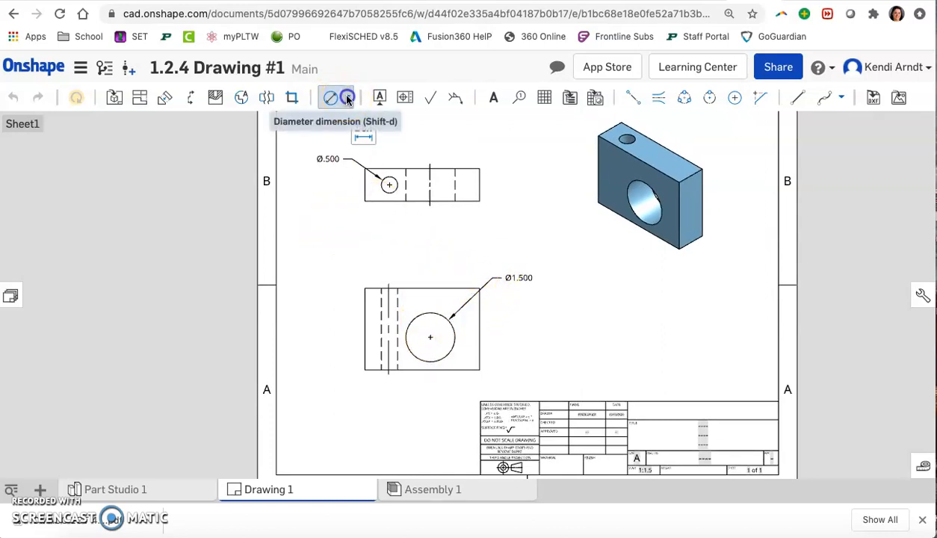
pyautogui.click(348, 100)
pyautogui.click(404, 122)
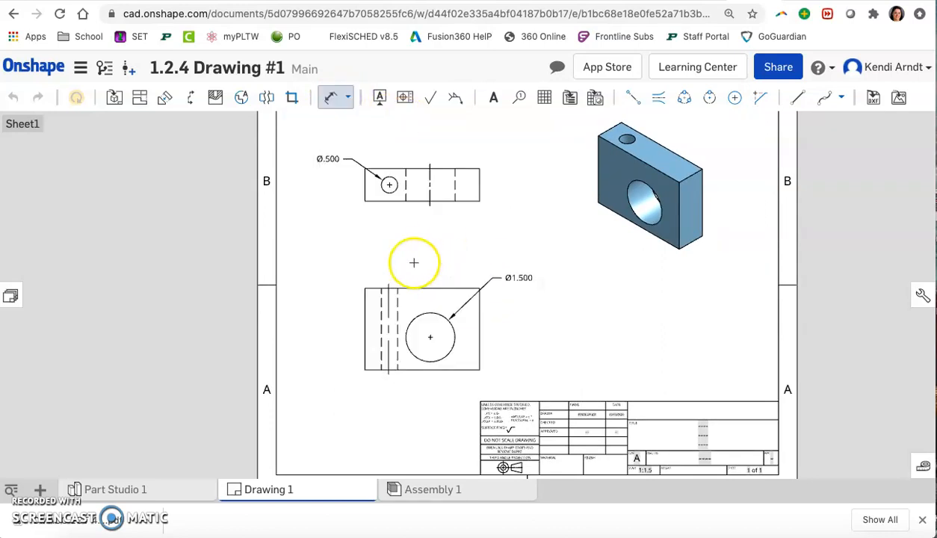
pyautogui.click(368, 302)
pyautogui.click(479, 303)
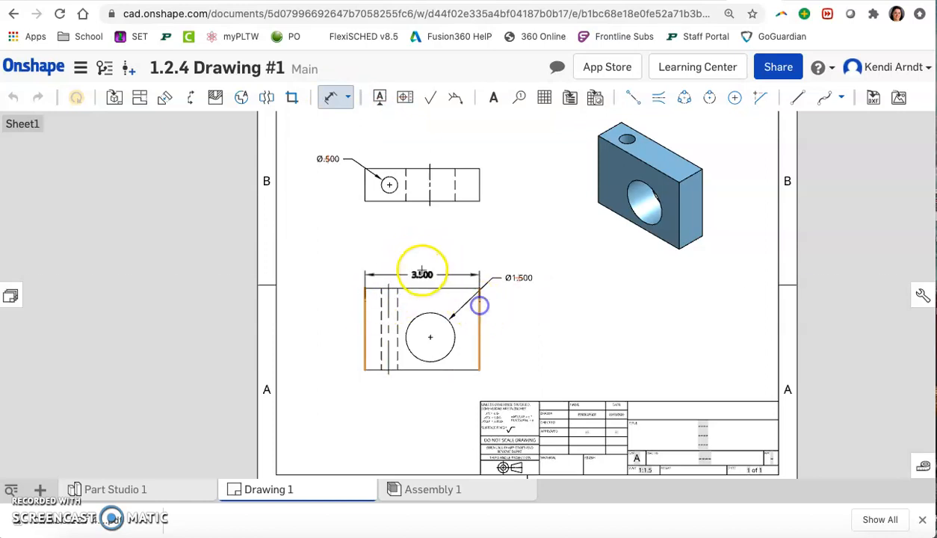
pyautogui.click(422, 247)
# - Check the hand-drawn reference and dimension the horizontal distance from the front view's left edge to the large hole's center, below the width dimension
pyautogui.scroll(2, 479, 303)
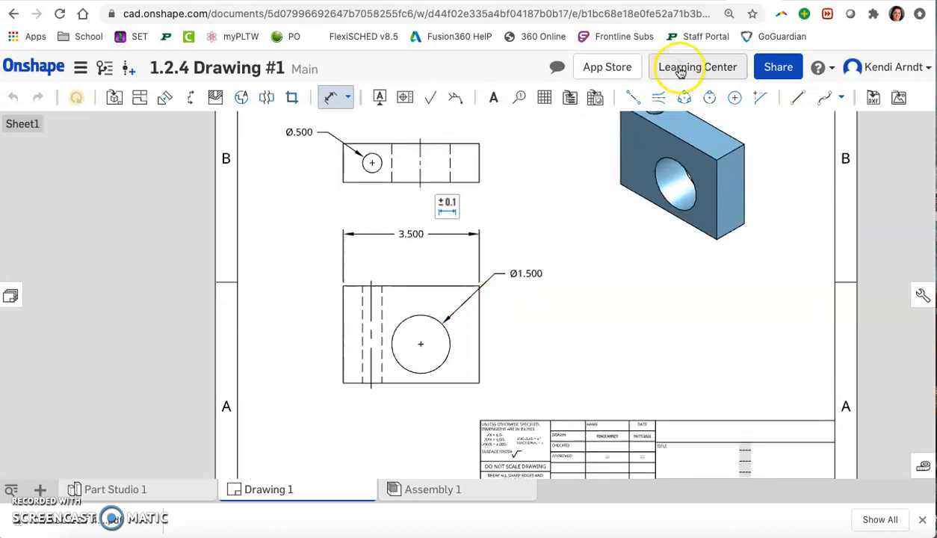
pyautogui.click(698, 1)
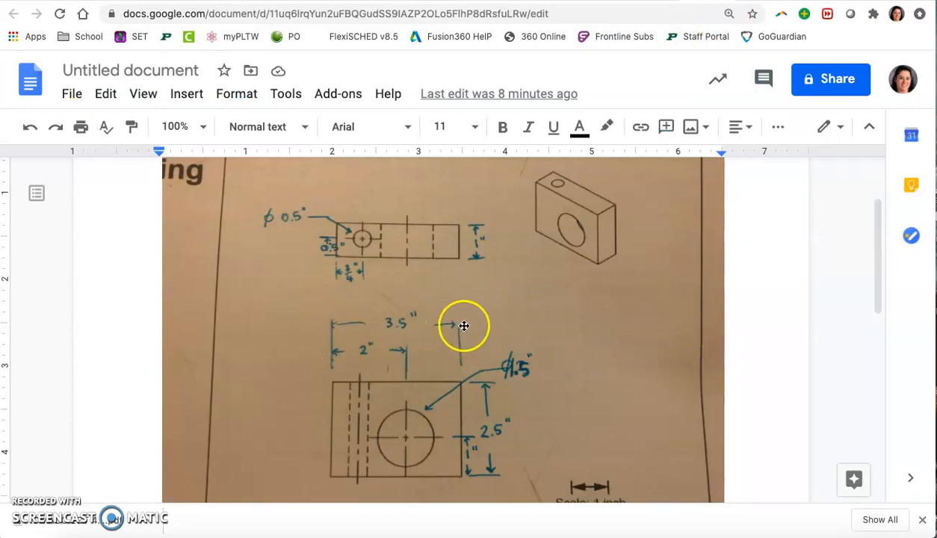
pyautogui.click(677, 1)
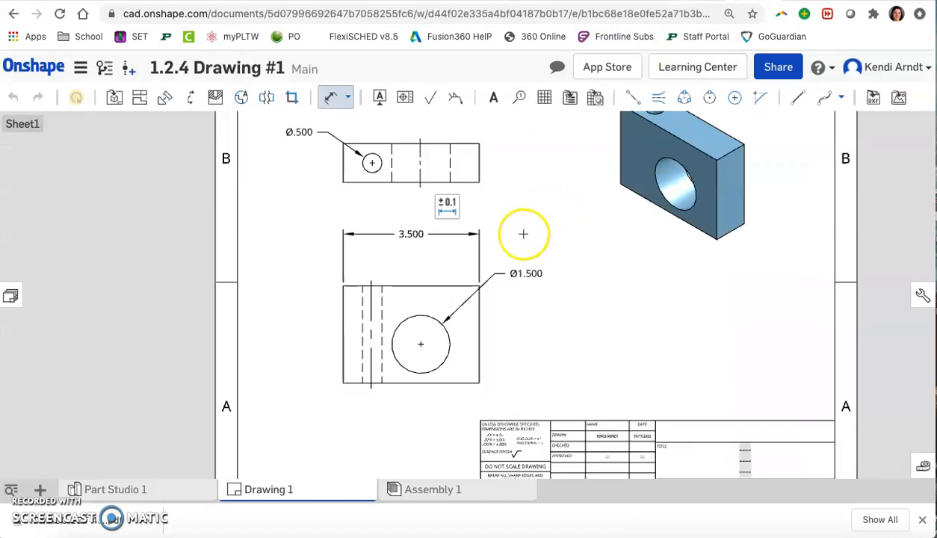
pyautogui.click(344, 297)
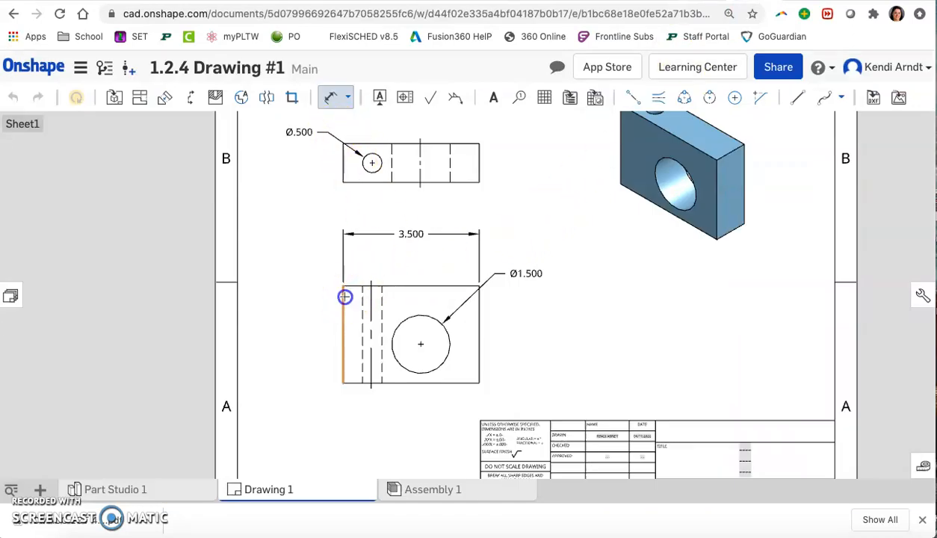
pyautogui.click(420, 344)
pyautogui.moveTo(420, 343); pyautogui.dragTo(384, 273)
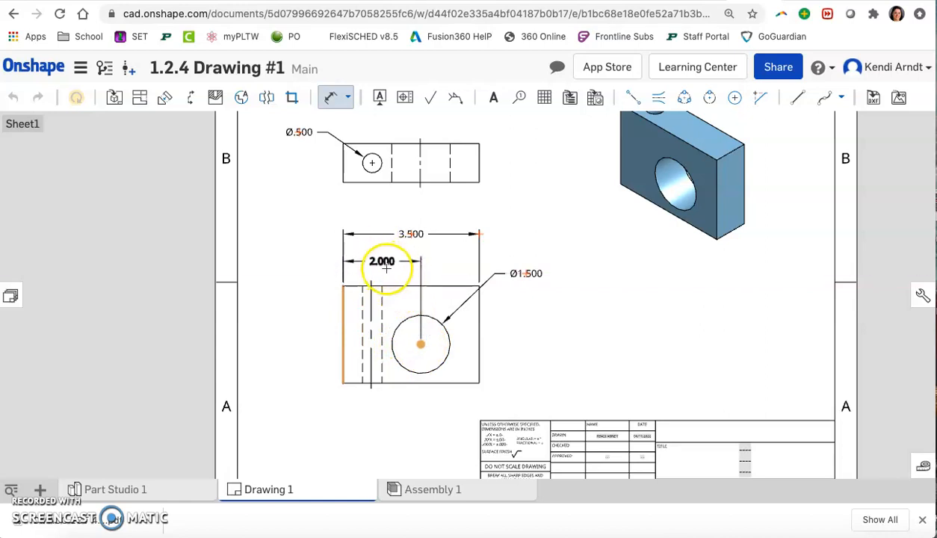
pyautogui.click(383, 274)
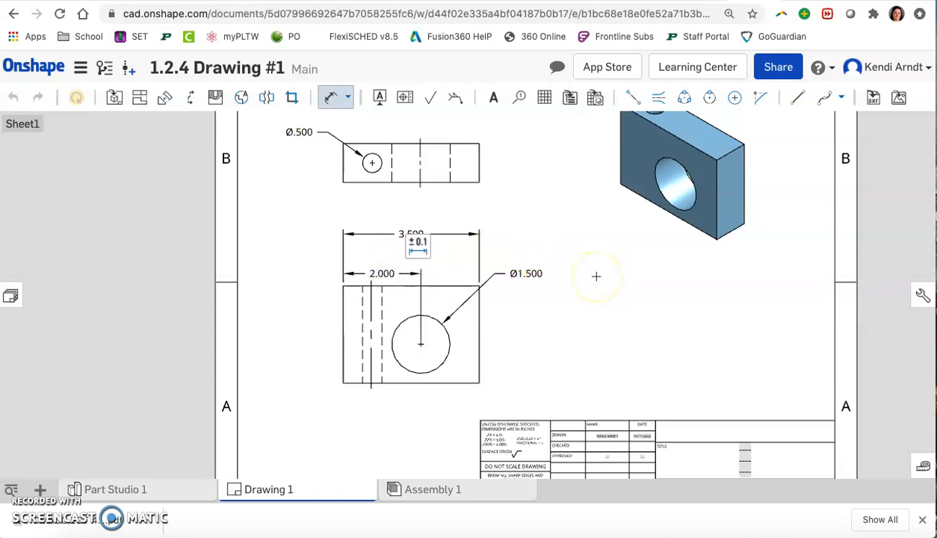
# - Move the front view's overall width dimension down so it sits just above the hole location dimension
pyautogui.press('Escape')
pyautogui.click(410, 236)
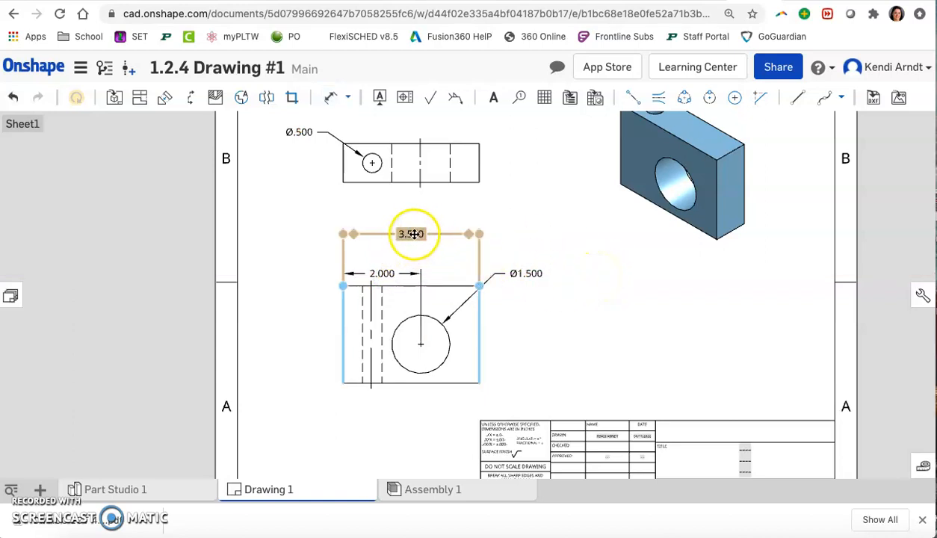
pyautogui.moveTo(415, 236); pyautogui.dragTo(412, 250)
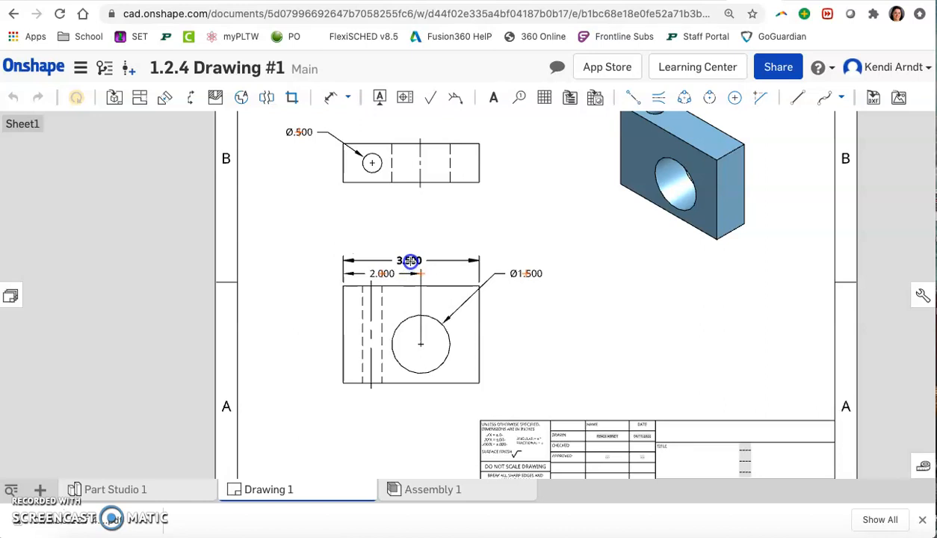
pyautogui.moveTo(412, 255)
pyautogui.mouseDown()
pyautogui.moveTo(408, 226)
pyautogui.moveTo(414, 261)
pyautogui.mouseUp()
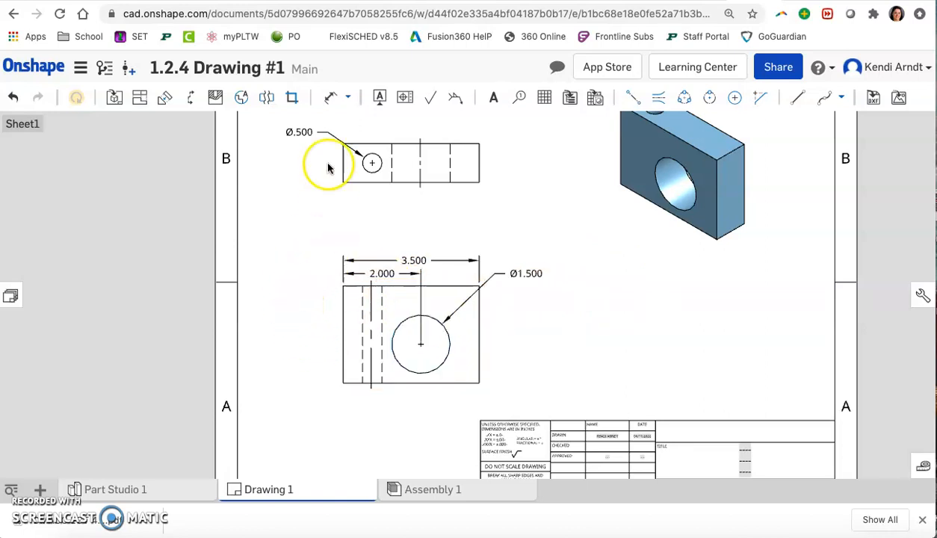
# - Dimension the front view's overall height along its right edge, placing the dimension to the right of the view
pyautogui.click(334, 97)
pyautogui.click(480, 334)
pyautogui.click(532, 334)
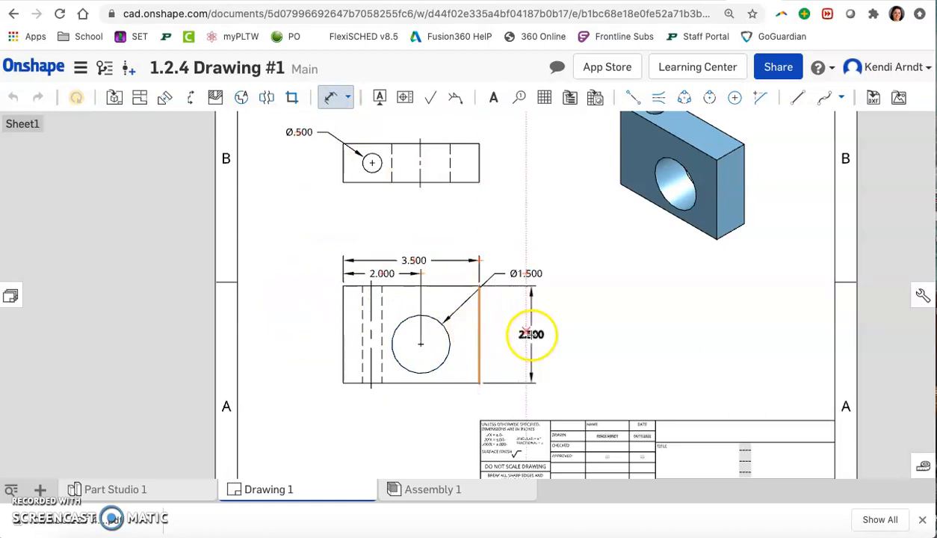
pyautogui.click(530, 335)
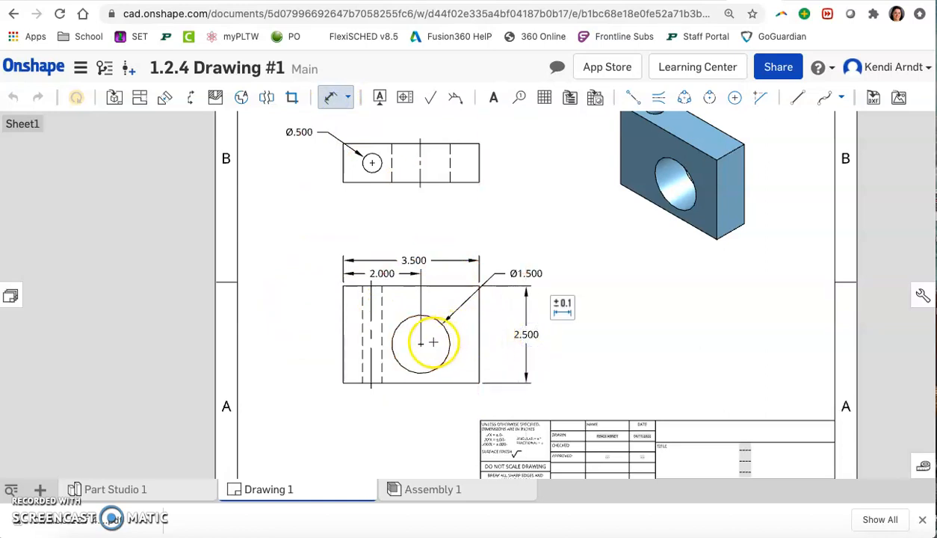
# - Try to dimension from the front view's bottom edge to the large hole's center, and undo the placed dimension
pyautogui.click(428, 383)
pyautogui.click(419, 343)
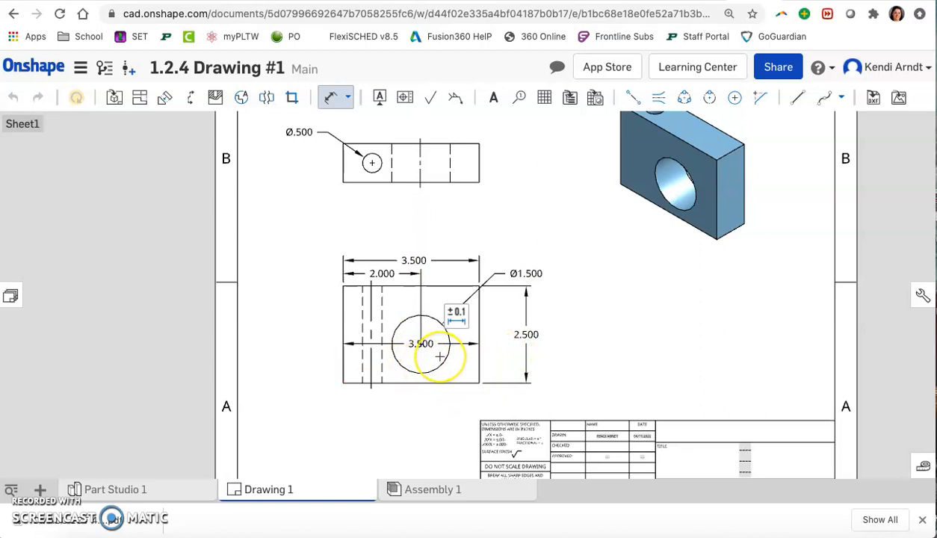
pyautogui.press('Escape')
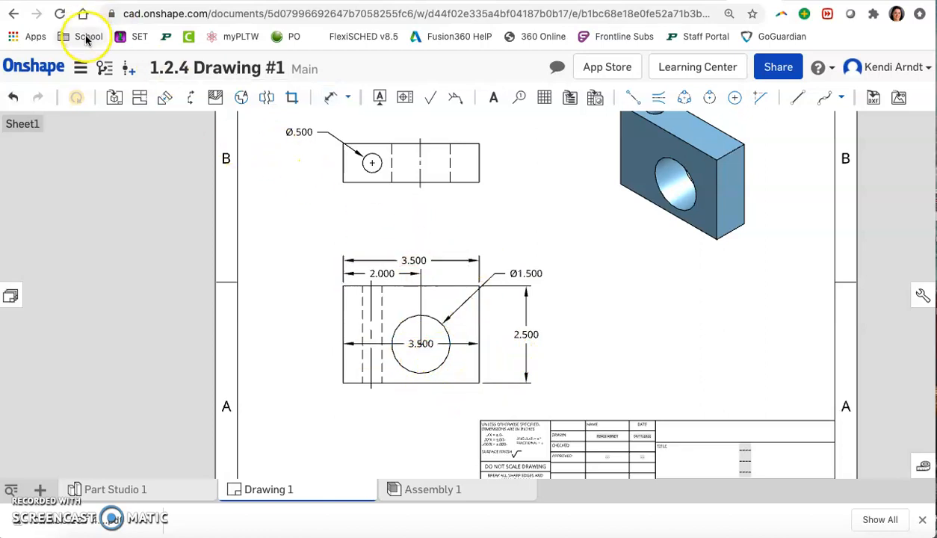
pyautogui.click(13, 105)
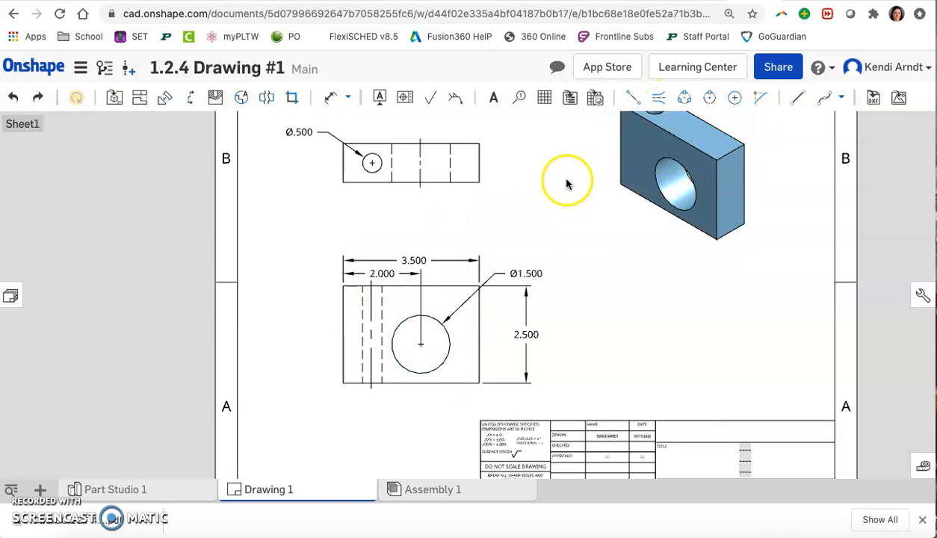
# - Dimension the vertical distance from the front view's bottom edge to the large hole's center, placing it outside the overall height dimension
pyautogui.press('d')
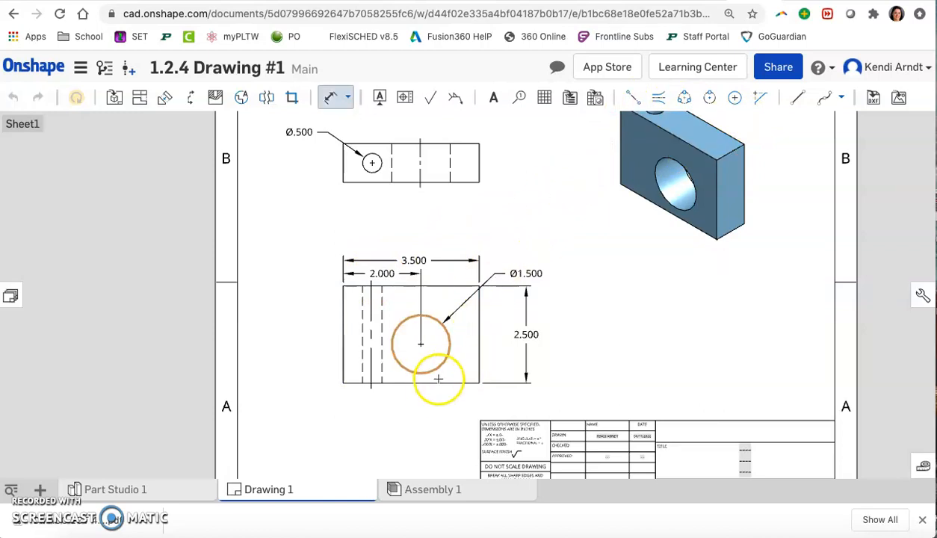
pyautogui.click(421, 384)
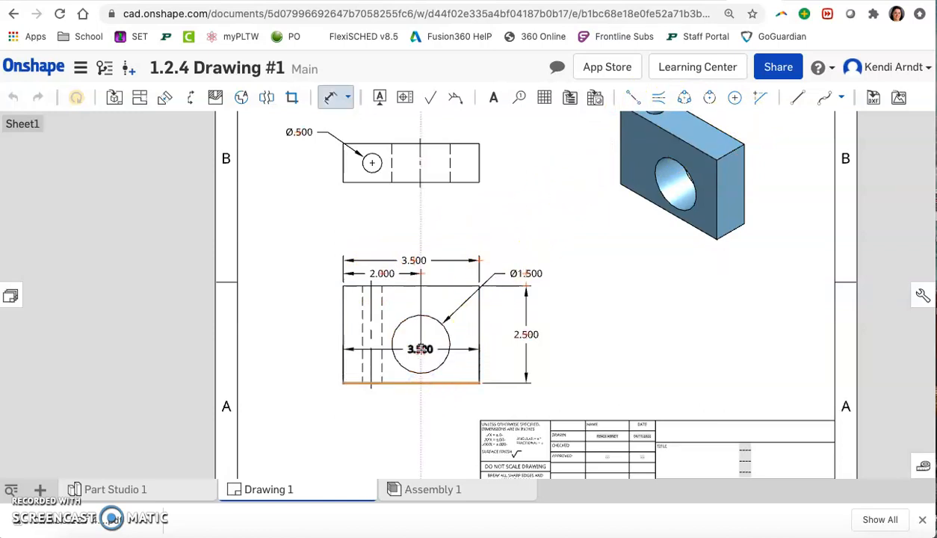
pyautogui.scroll(2, 420, 344)
pyautogui.moveTo(421, 343); pyautogui.dragTo(504, 366)
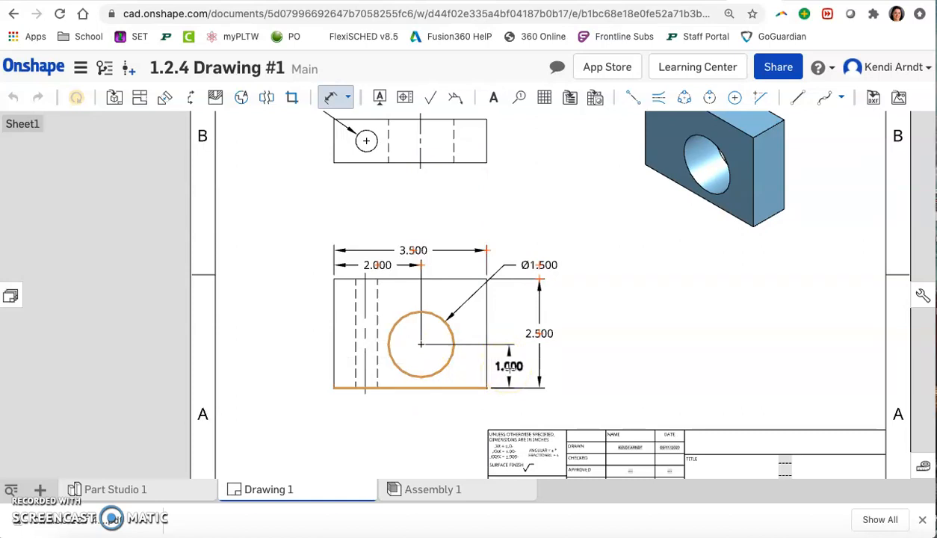
pyautogui.moveTo(509, 366); pyautogui.dragTo(585, 370)
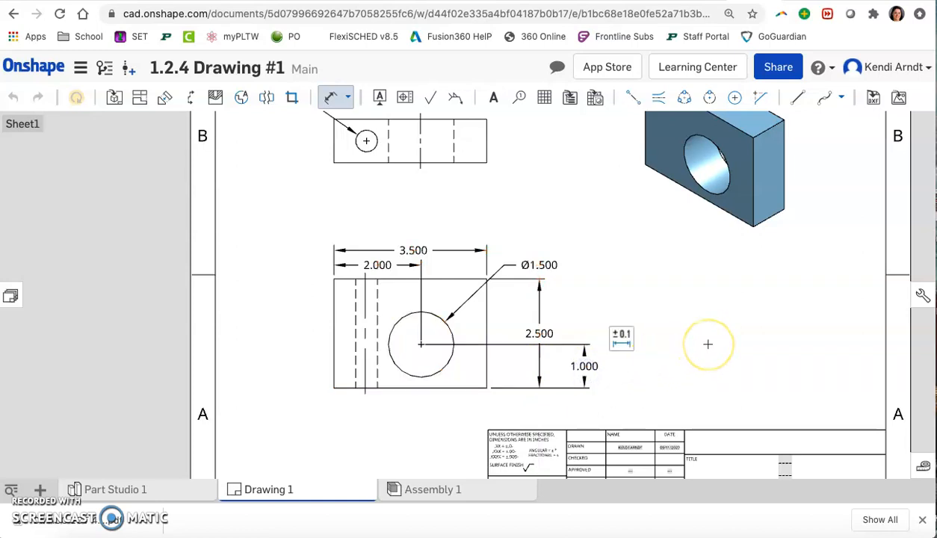
pyautogui.press('Escape')
# - Move the large hole's vertical location dimension inward, between the front view's right edge and the overall height dimension
pyautogui.click(540, 360)
pyautogui.click(583, 368)
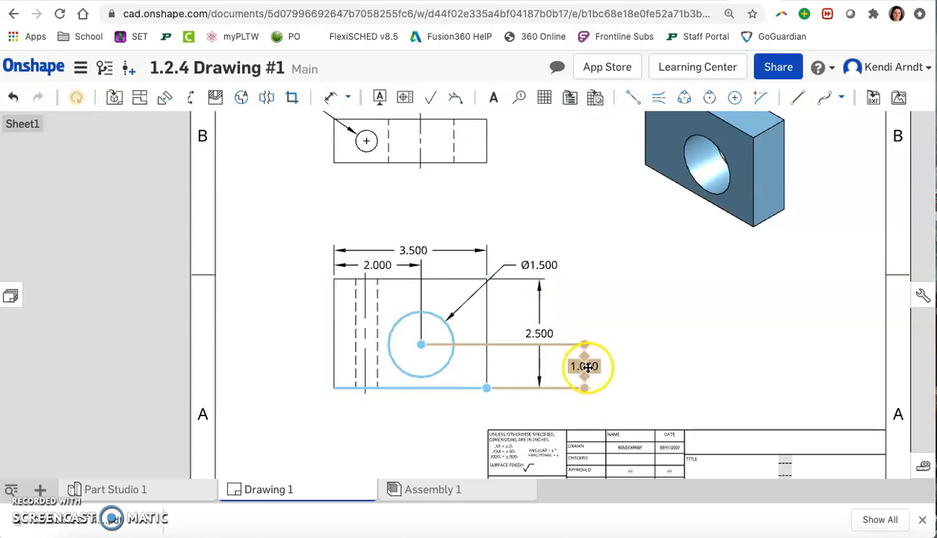
pyautogui.moveTo(586, 366); pyautogui.dragTo(522, 366)
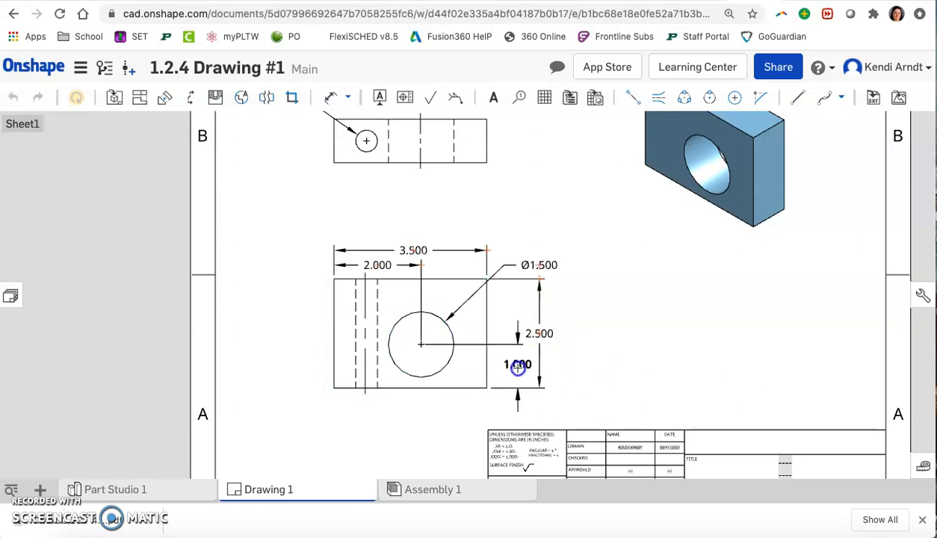
pyautogui.moveTo(510, 370); pyautogui.dragTo(510, 370)
pyautogui.click(574, 366)
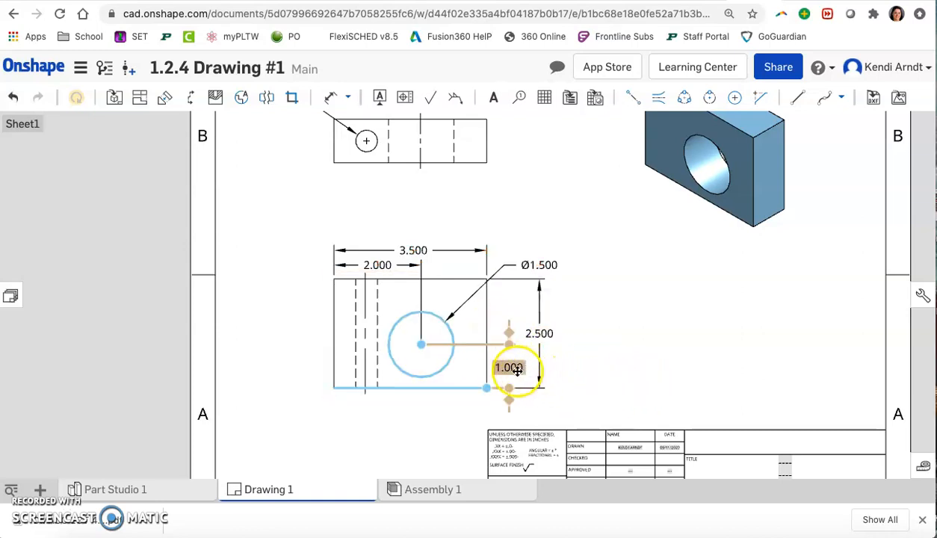
pyautogui.moveTo(520, 368); pyautogui.dragTo(522, 368)
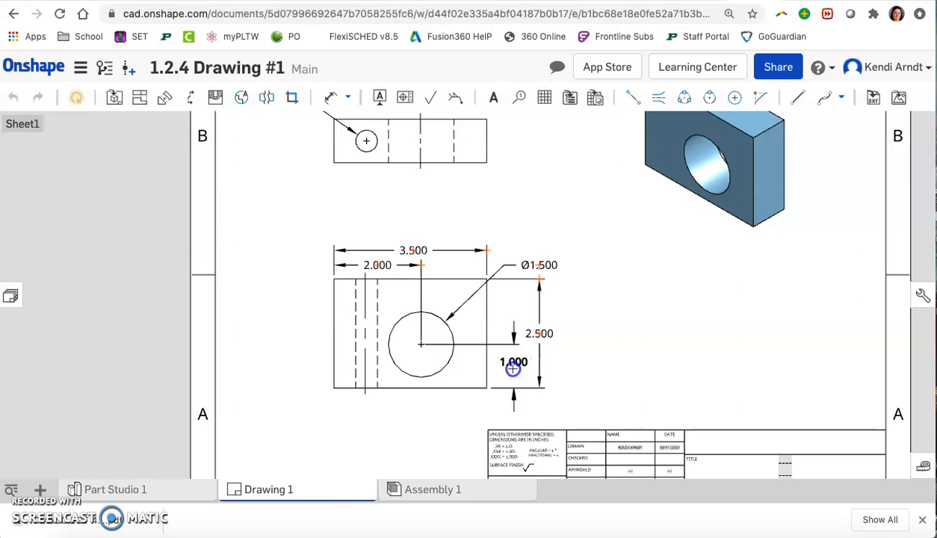
pyautogui.click(512, 368)
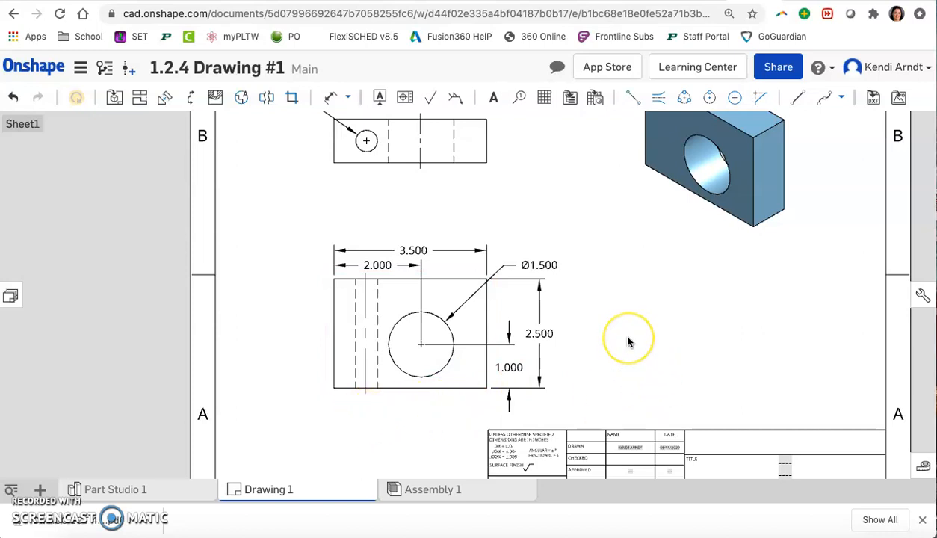
pyautogui.moveTo(623, 290); pyautogui.dragTo(642, 359, button='middle')
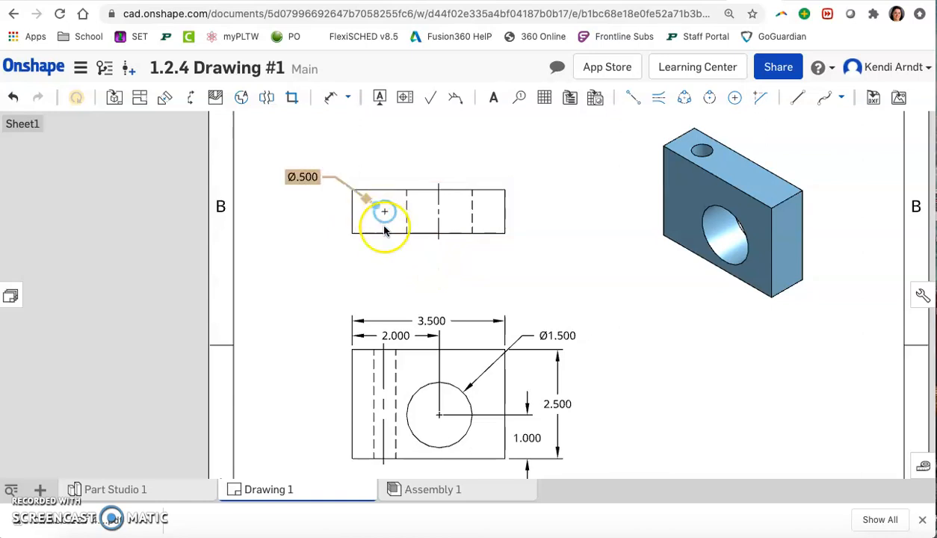
pyautogui.press('d')
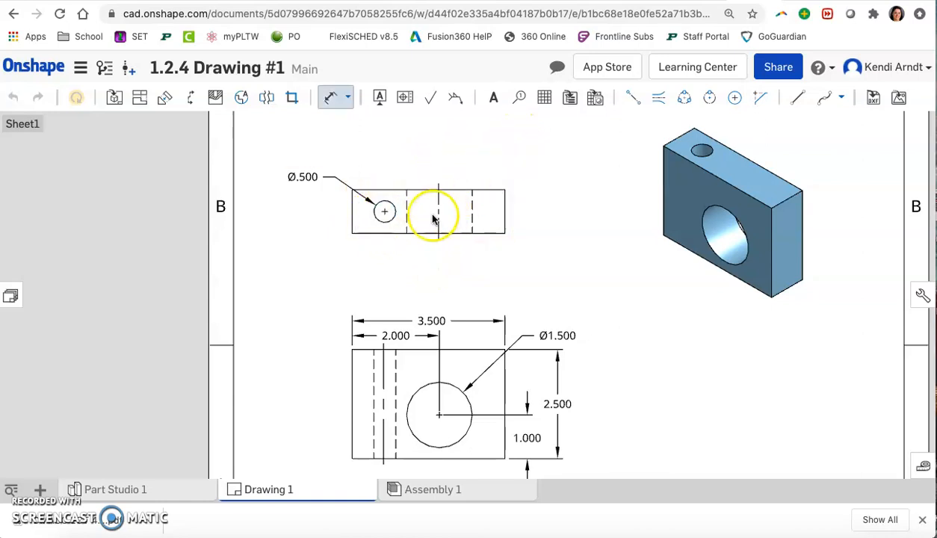
pyautogui.click(385, 233)
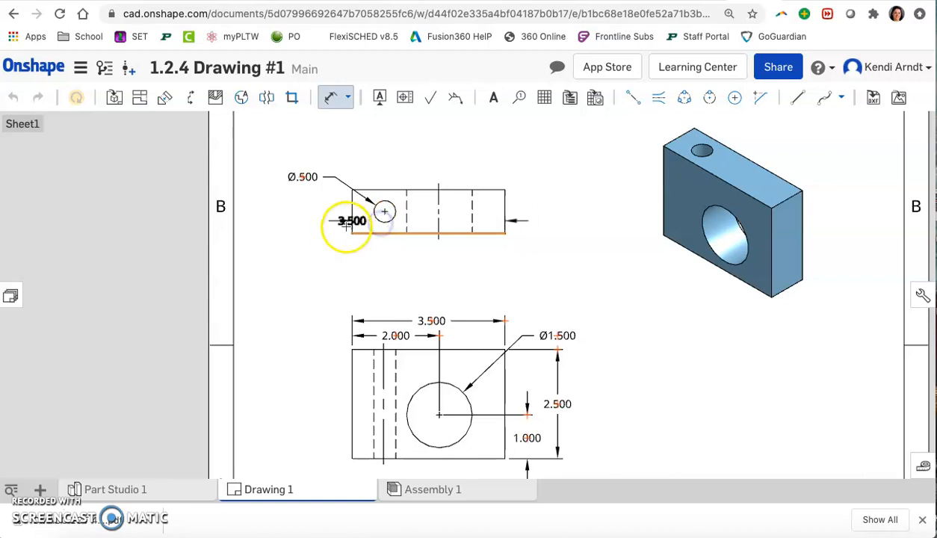
pyautogui.press('Escape')
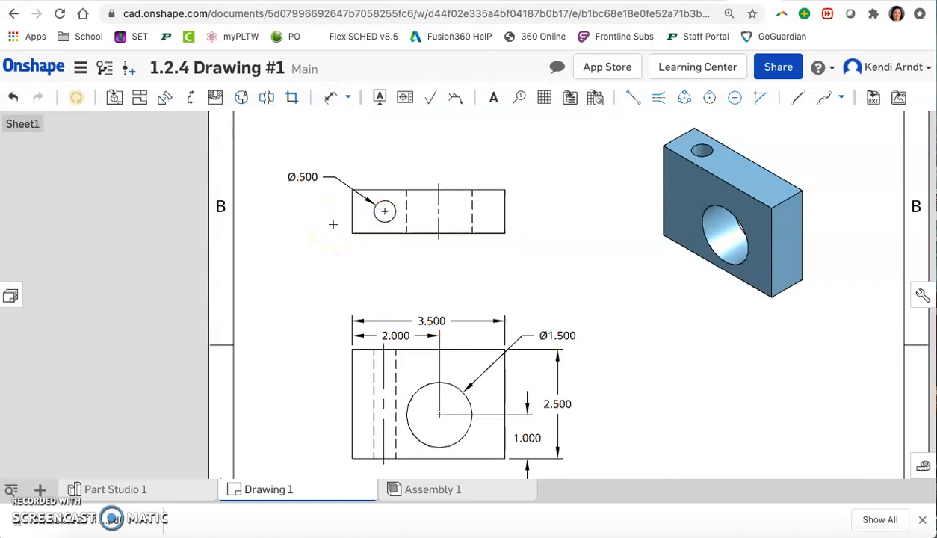
# - Dimension the vertical distance from the top view's bottom edge to the small hole's center, placing it left of the view
pyautogui.scroll(5, 409, 214)
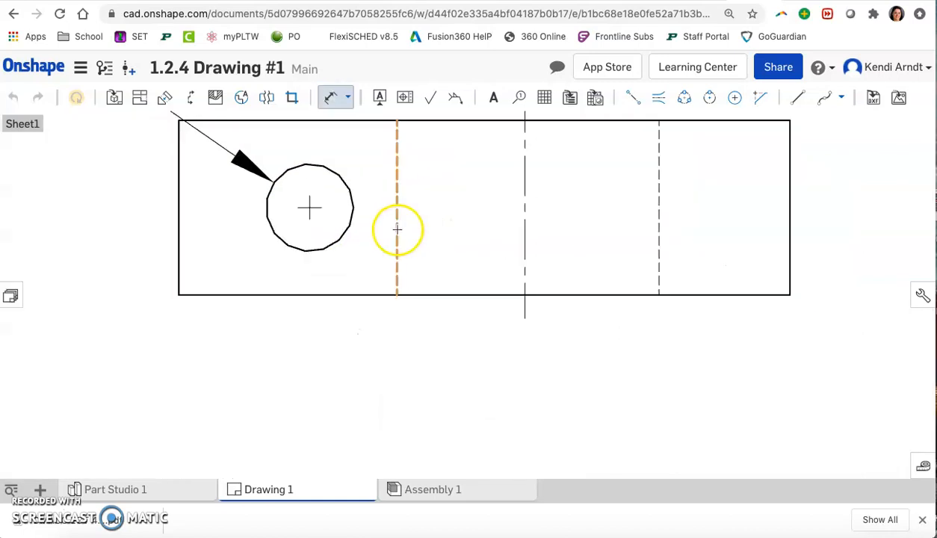
pyautogui.click(305, 294)
pyautogui.click(310, 208)
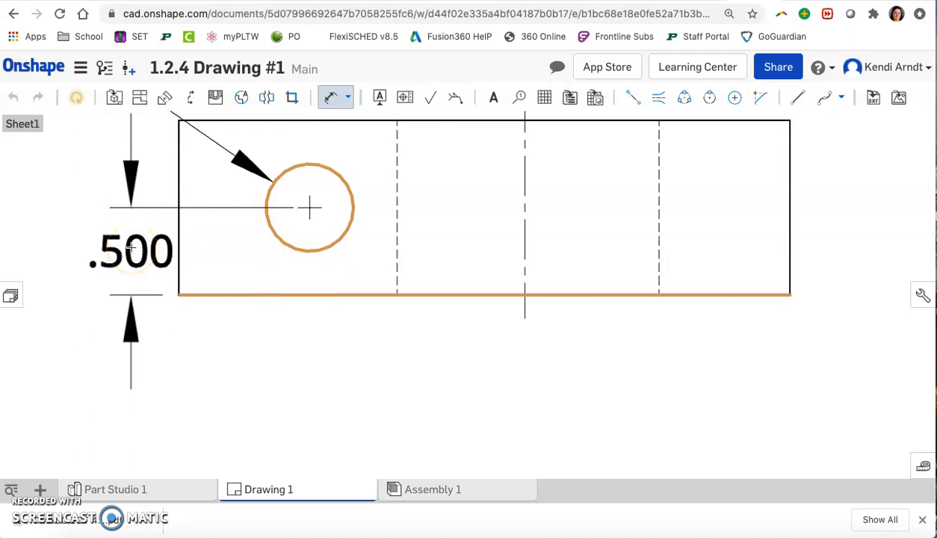
pyautogui.click(131, 248)
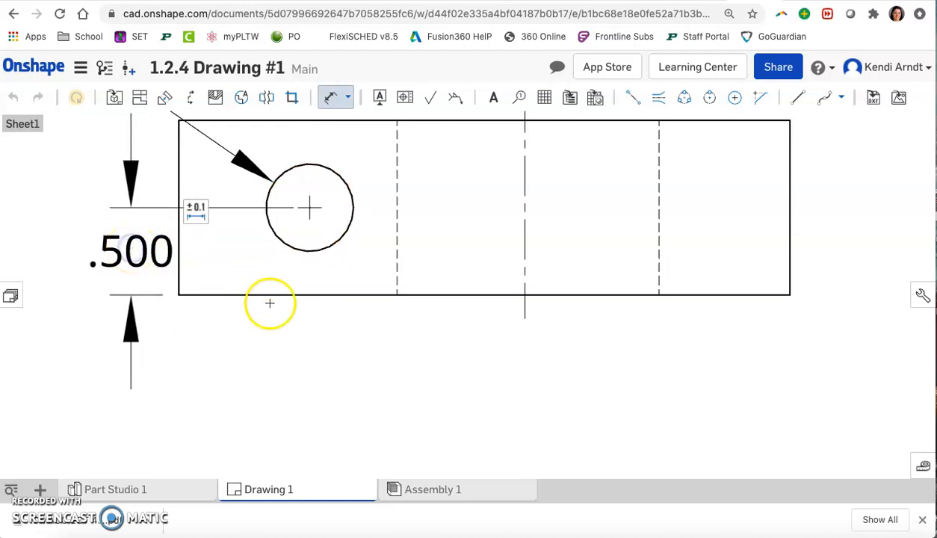
pyautogui.scroll(-5, 287, 298)
pyautogui.scroll(-1, 549, 308)
pyautogui.moveTo(595, 361); pyautogui.dragTo(658, 317, button='middle')
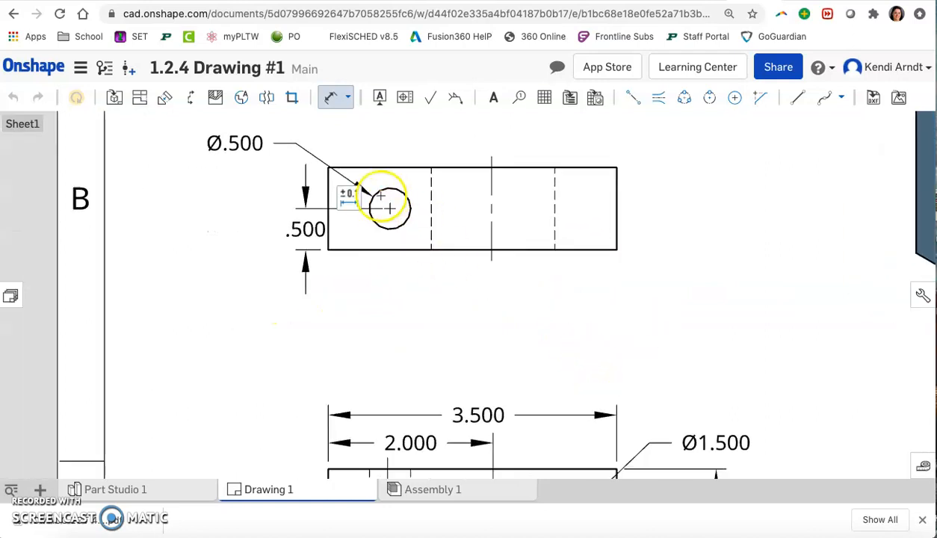
pyautogui.click(305, 228)
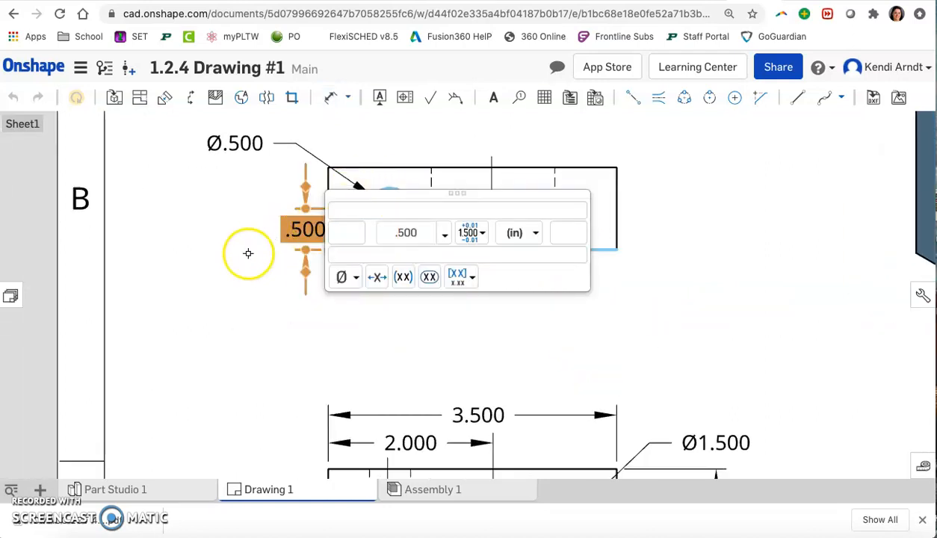
pyautogui.click(256, 334)
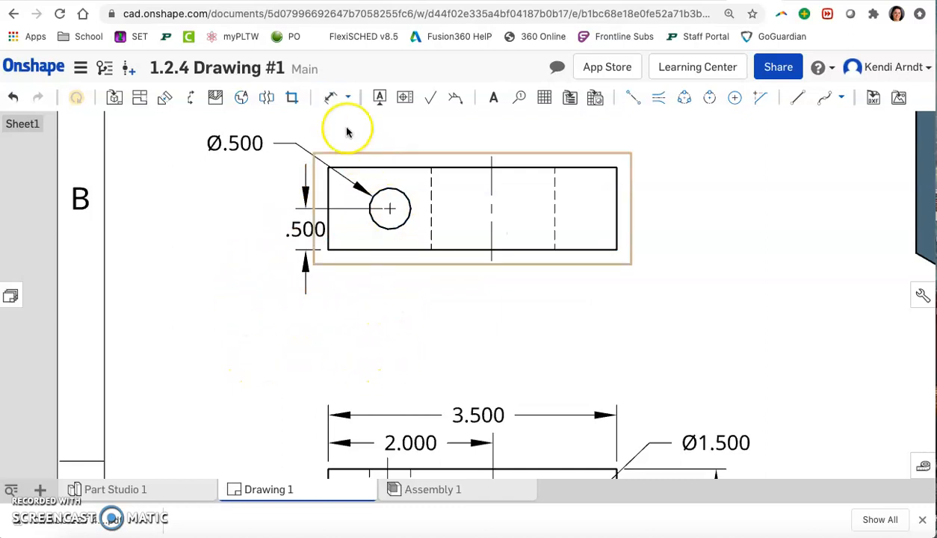
# - Dimension the block's depth along the top view's right edge, placing the dimension to the right of the view
pyautogui.click(333, 106)
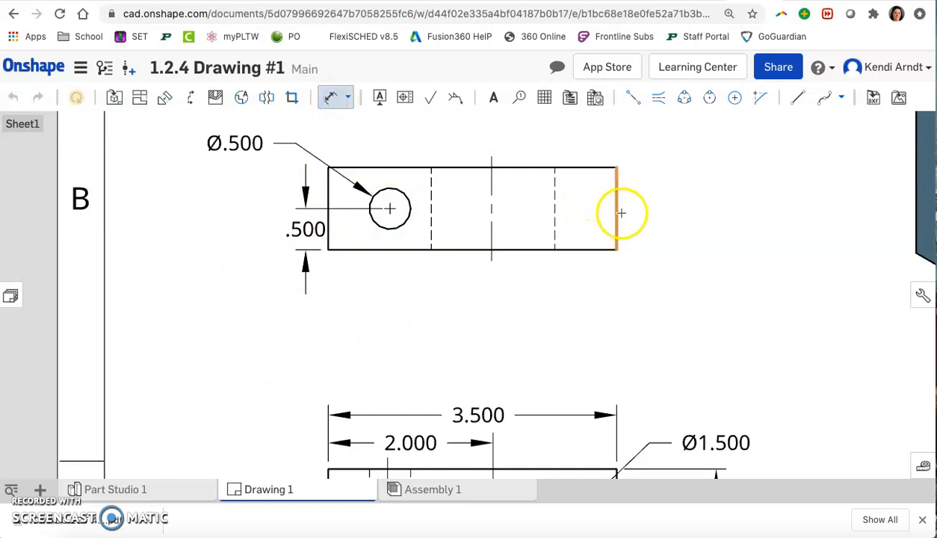
pyautogui.click(618, 211)
pyautogui.click(657, 210)
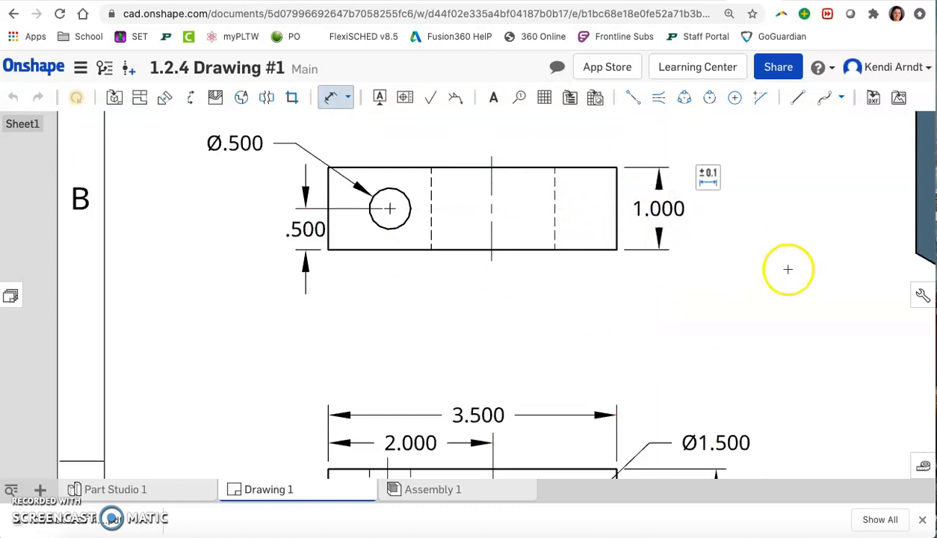
# - Dimension the horizontal distance from the top view's left edge to the small hole's center, placing it below the view clear of the vertical location dimension
pyautogui.click(330, 222)
pyautogui.click(390, 213)
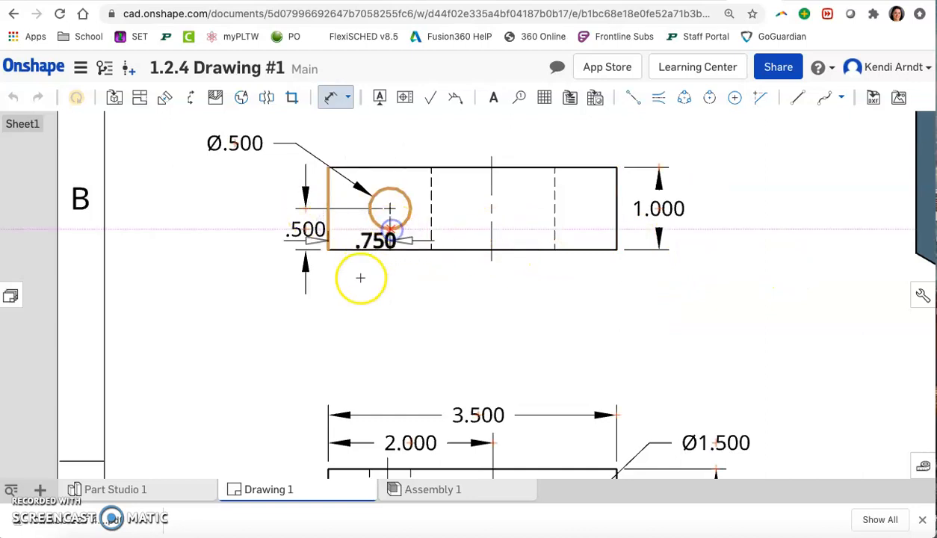
pyautogui.click(356, 284)
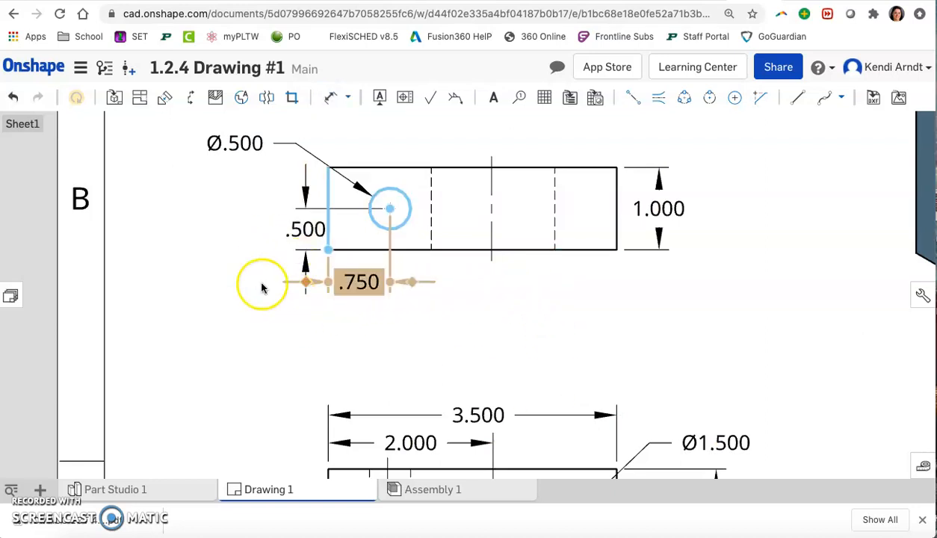
pyautogui.moveTo(356, 283); pyautogui.dragTo(359, 313)
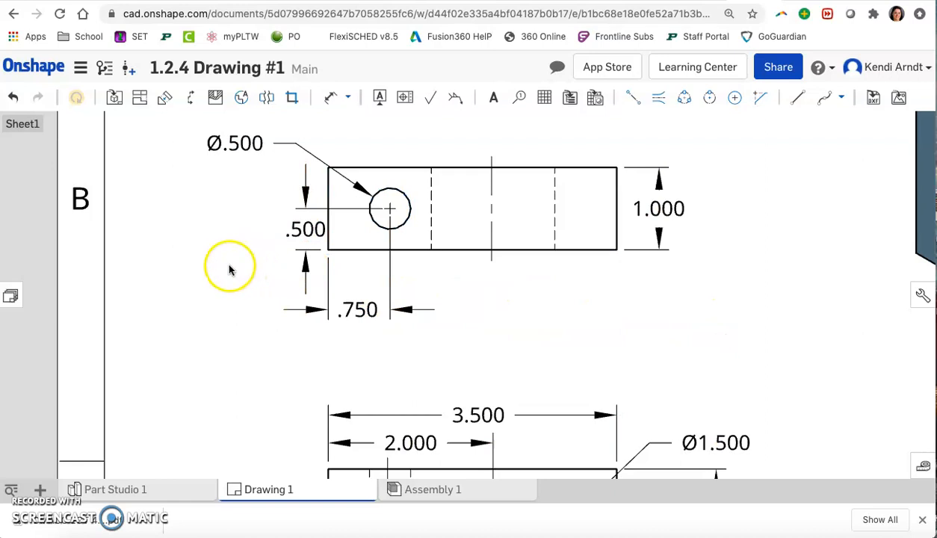
pyautogui.scroll(-2, 228, 272)
pyautogui.scroll(-1, 664, 353)
pyautogui.moveTo(684, 376); pyautogui.dragTo(656, 326, button='middle')
pyautogui.scroll(-1, 675, 340)
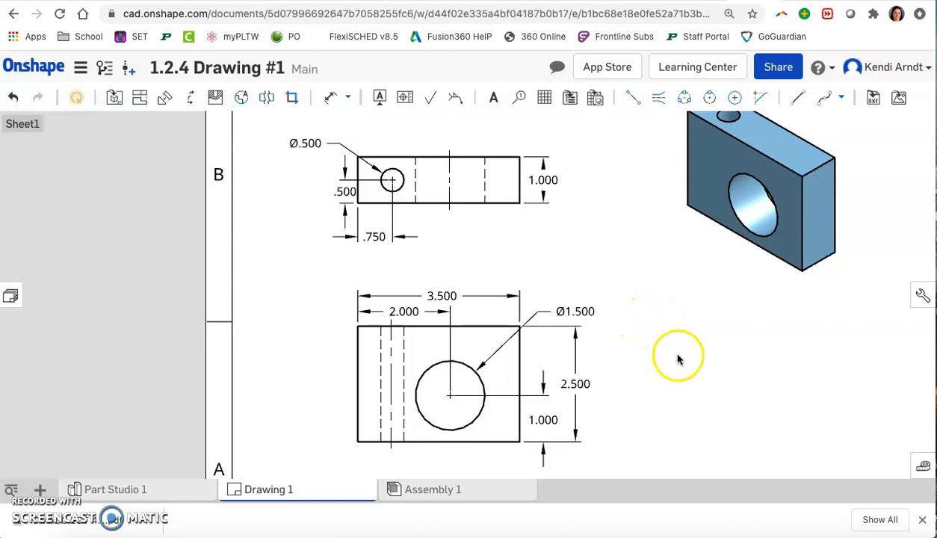
pyautogui.scroll(-1, 677, 359)
pyautogui.moveTo(688, 381); pyautogui.dragTo(668, 369, button='middle')
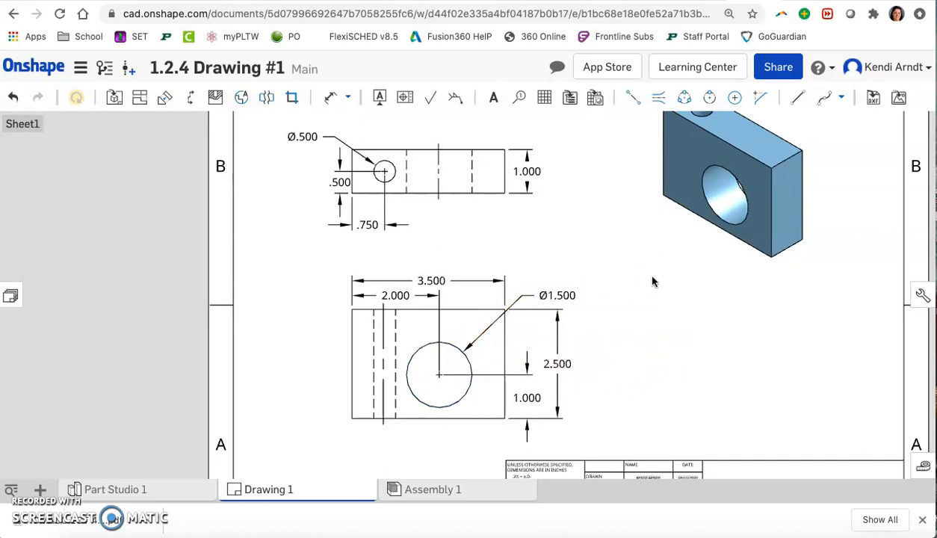
pyautogui.click(595, 306)
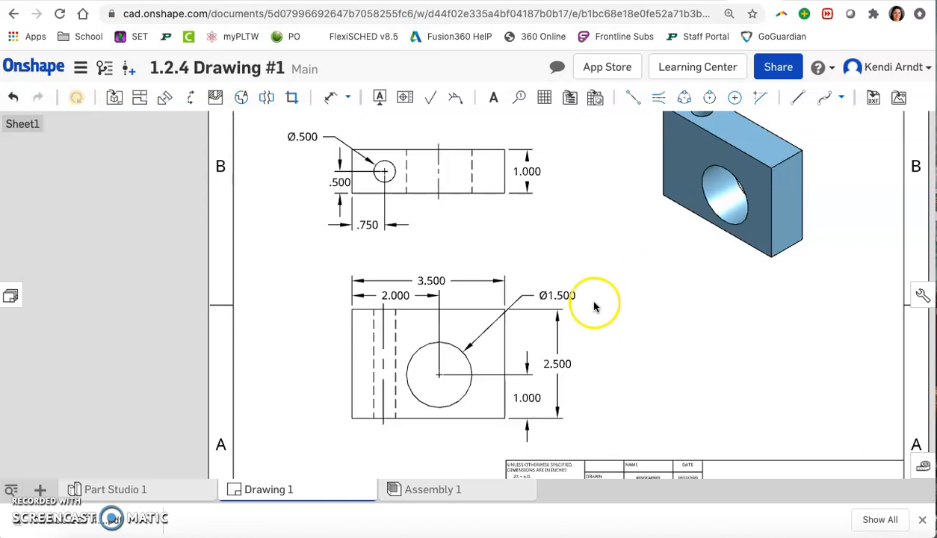